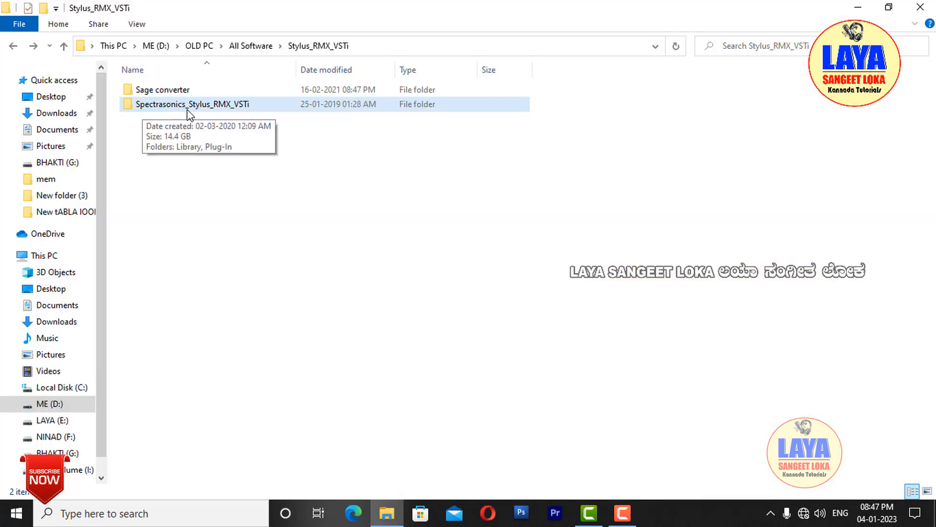
{"action": "left_click", "coordinate": [239, 167]}
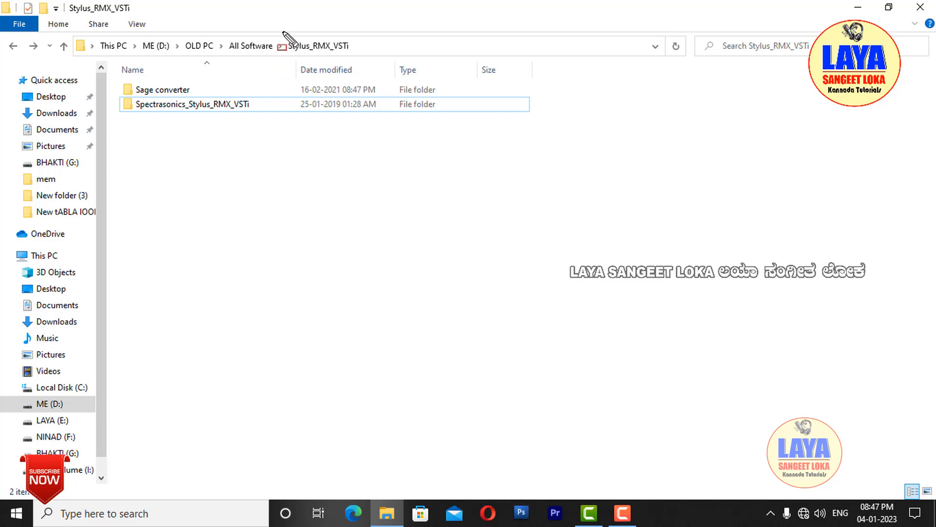
{"action": "mouse_move", "coordinate": [282, 31]}
{"action": "left_mouse_down"}
{"action": "mouse_move", "coordinate": [339, 65]}
{"action": "mouse_move", "coordinate": [370, 64]}
{"action": "left_mouse_up"}
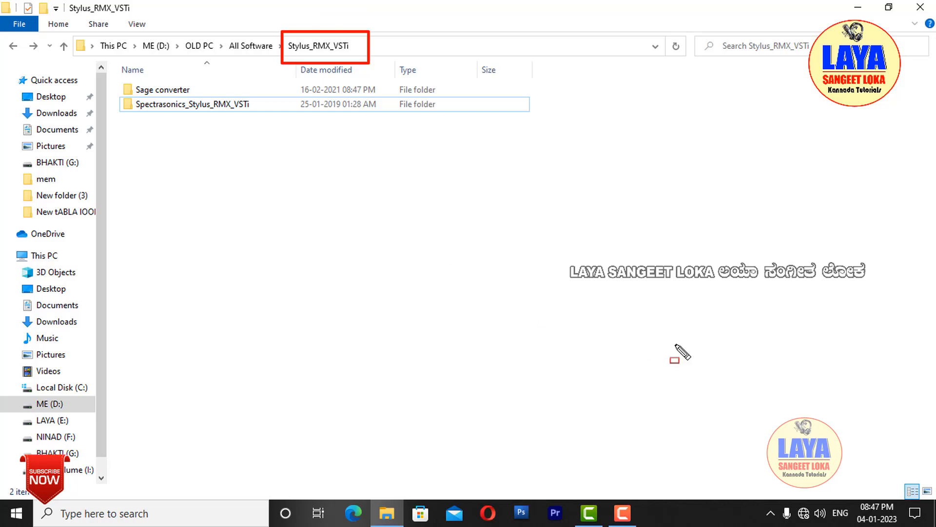
{"action": "left_click_drag", "start_coordinate": [186, 94], "coordinate": [266, 116]}
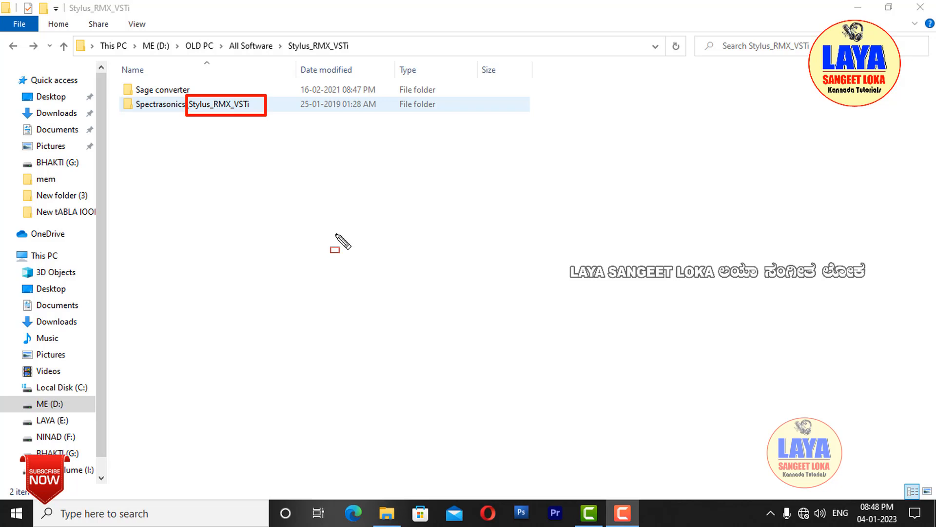
{"action": "left_click", "coordinate": [337, 235]}
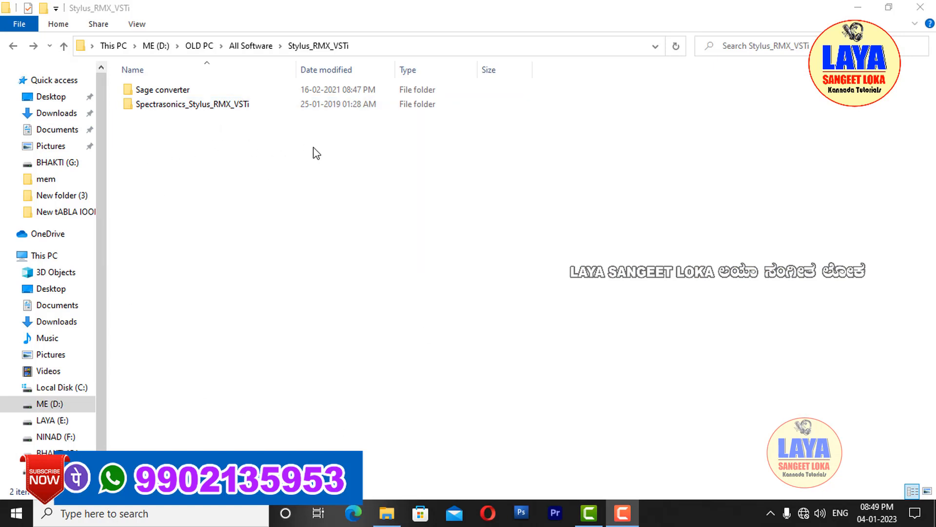
Check the combined properties of the Sage converter and Spectrasonics_Stylus_RMX_VSTi folders, and refresh the folder view
{"action": "left_click_drag", "start_coordinate": [195, 145], "coordinate": [141, 87]}
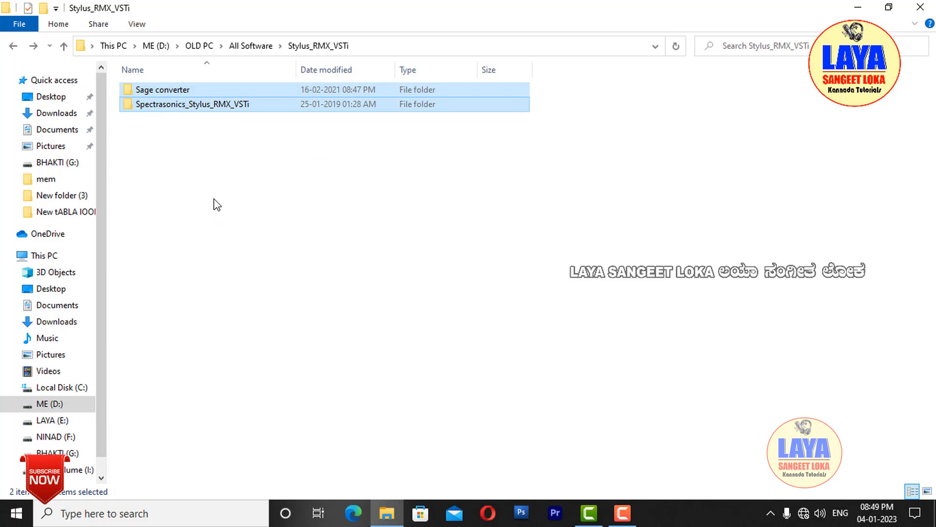
{"action": "right_click", "coordinate": [174, 108]}
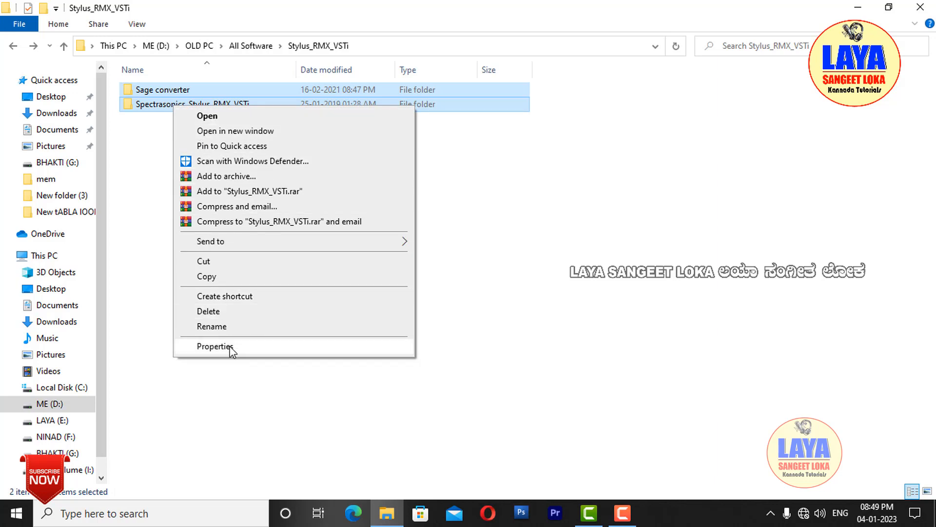
{"action": "left_click", "coordinate": [216, 346]}
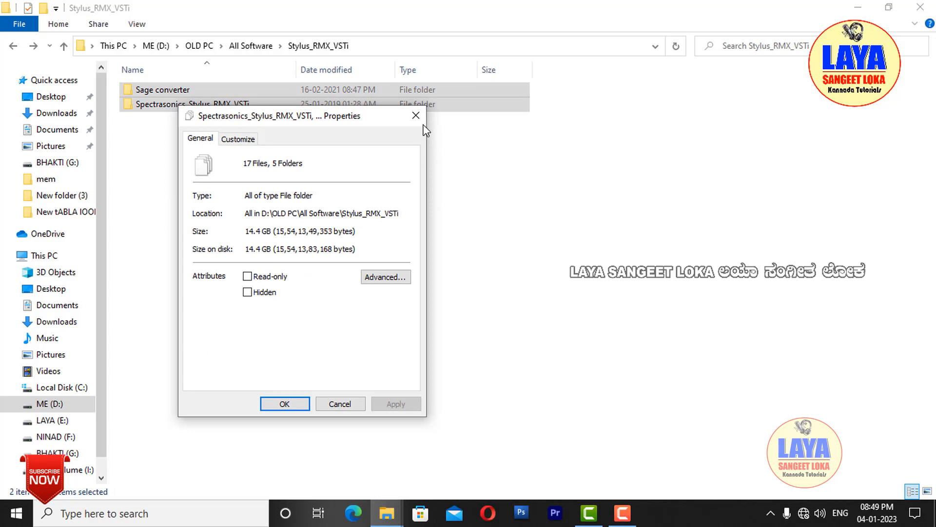
{"action": "left_click", "coordinate": [416, 115]}
{"action": "left_click", "coordinate": [545, 196]}
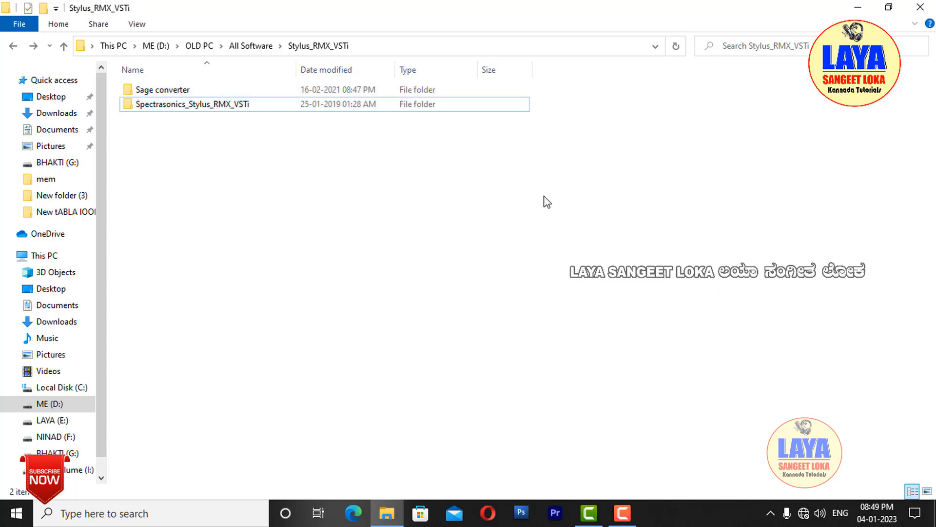
{"action": "right_click", "coordinate": [545, 196]}
{"action": "left_click", "coordinate": [596, 252]}
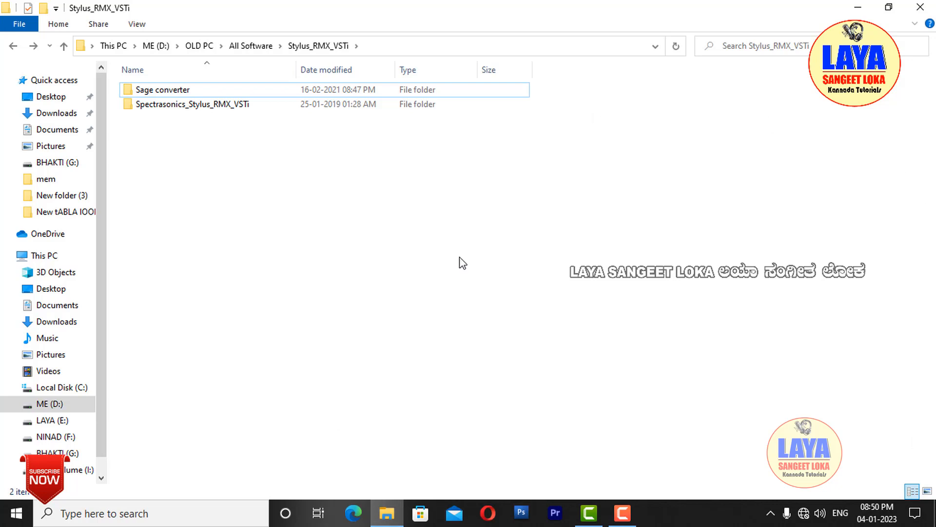
{"action": "left_click_drag", "start_coordinate": [116, 76], "coordinate": [304, 134]}
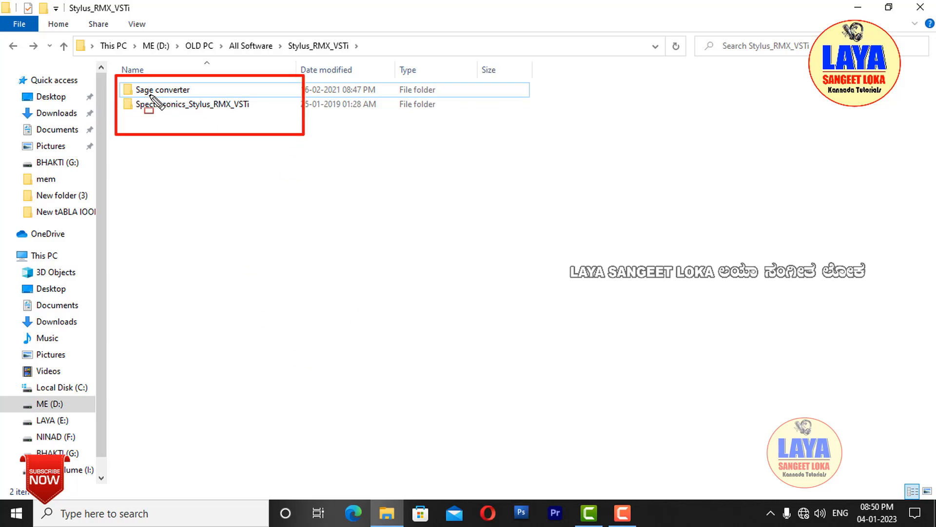
{"action": "left_click_drag", "start_coordinate": [118, 82], "coordinate": [210, 96]}
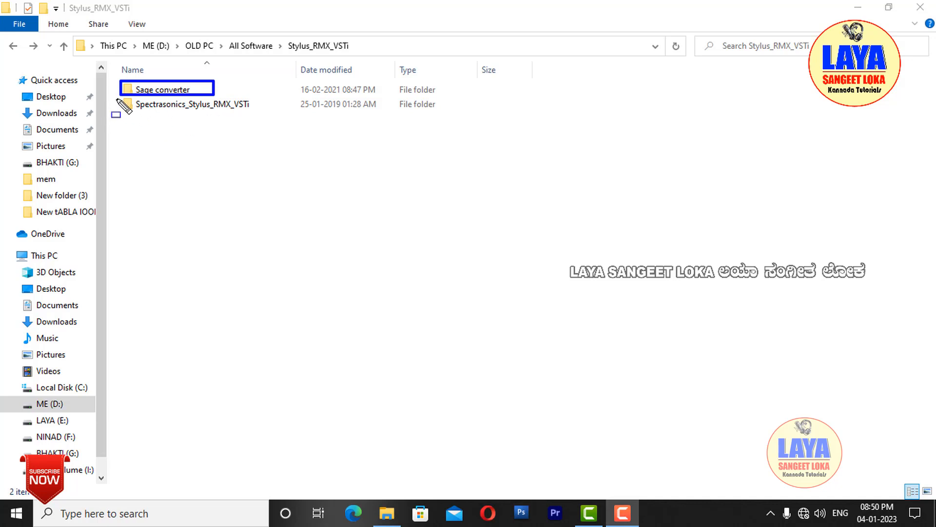
{"action": "mouse_move", "coordinate": [117, 97]}
{"action": "left_mouse_down"}
{"action": "mouse_move", "coordinate": [169, 129]}
{"action": "mouse_move", "coordinate": [250, 128]}
{"action": "mouse_move", "coordinate": [254, 118]}
{"action": "left_mouse_up"}
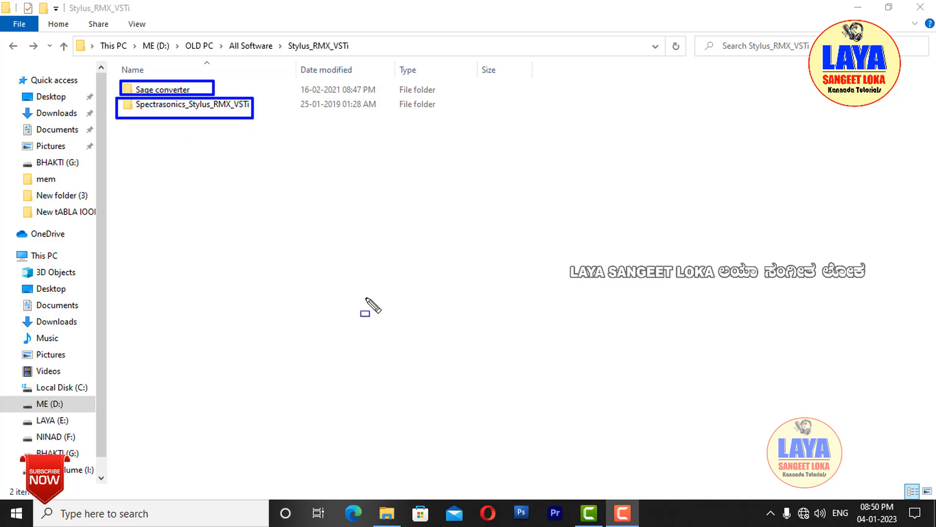
{"action": "key", "text": "Escape"}
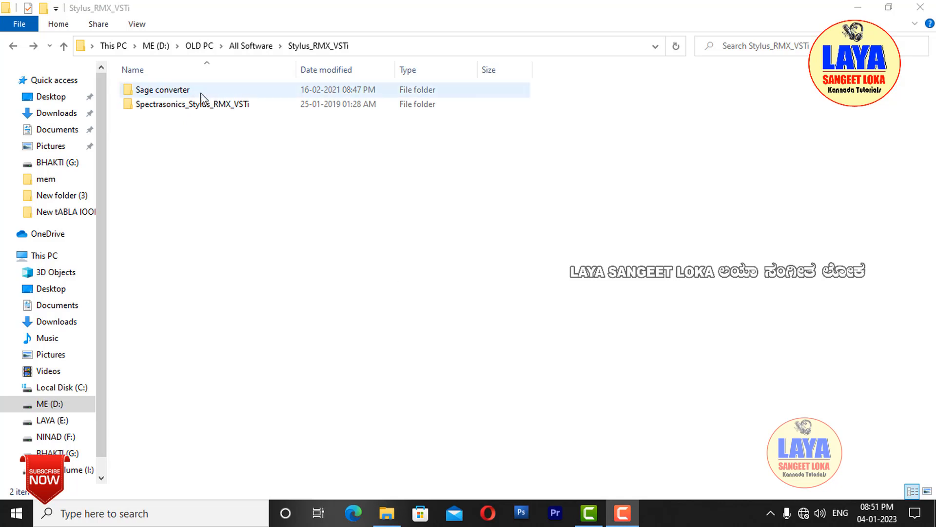
Open the Spectrasonics_Stylus_RMX_VSTi folder and inspect the contents of its Plug-In and Library subfolders
{"action": "double_click", "coordinate": [185, 106]}
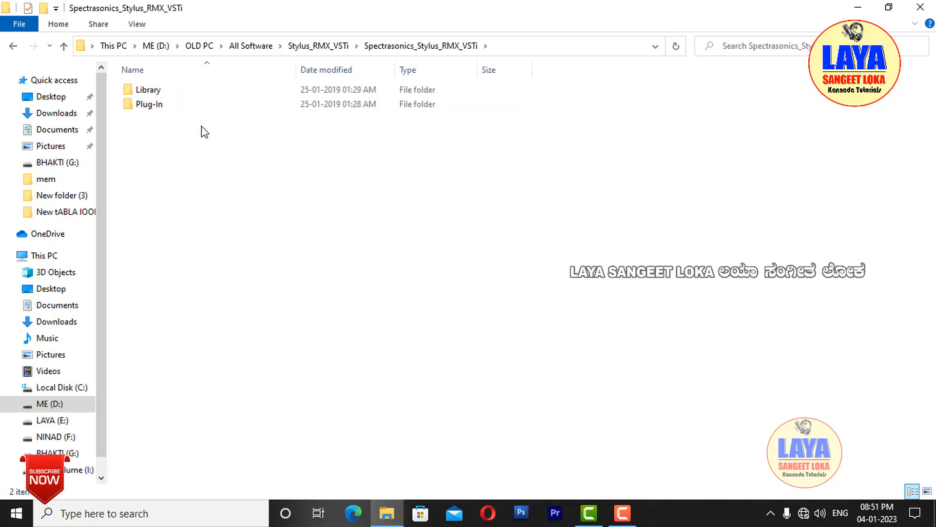
{"action": "double_click", "coordinate": [163, 105]}
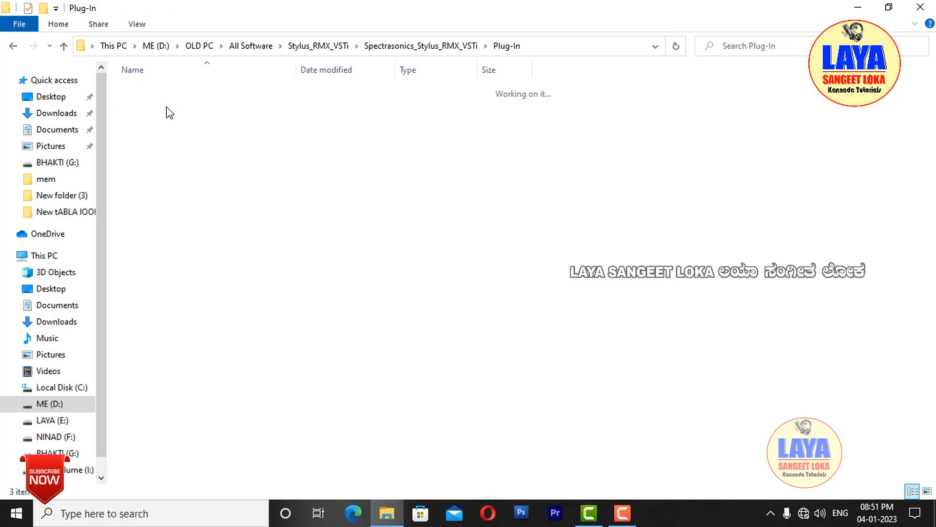
{"action": "left_click", "coordinate": [13, 45]}
{"action": "left_click", "coordinate": [193, 92]}
{"action": "double_click", "coordinate": [193, 93]}
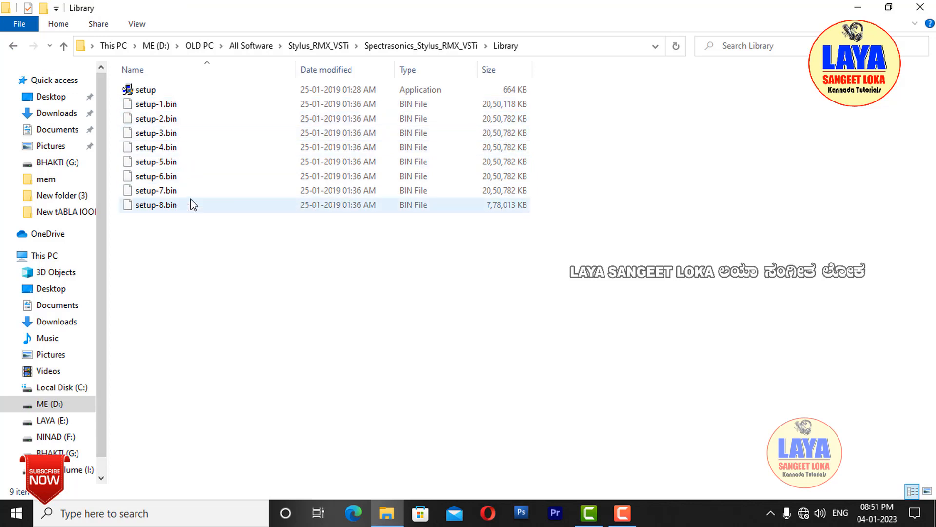
{"action": "left_click", "coordinate": [14, 48]}
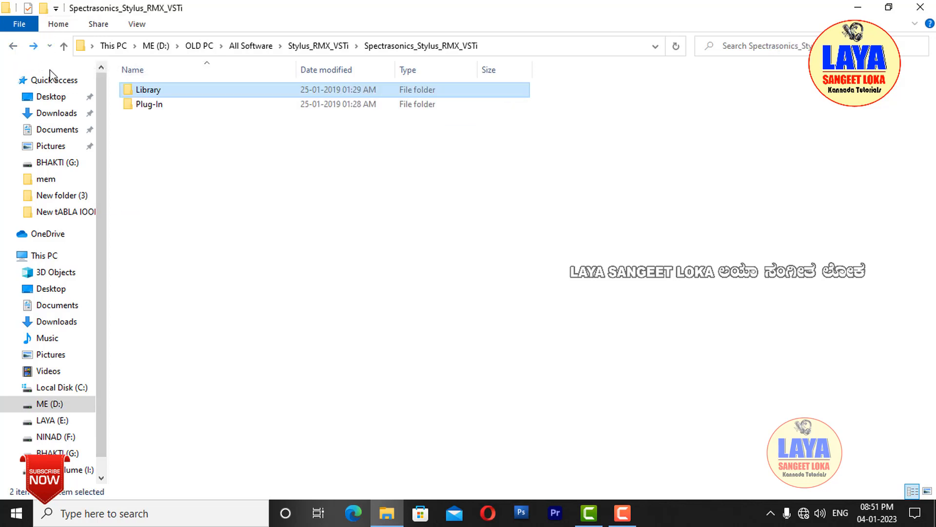
Run the setup application from the Plug-In folder as administrator
{"action": "double_click", "coordinate": [147, 104]}
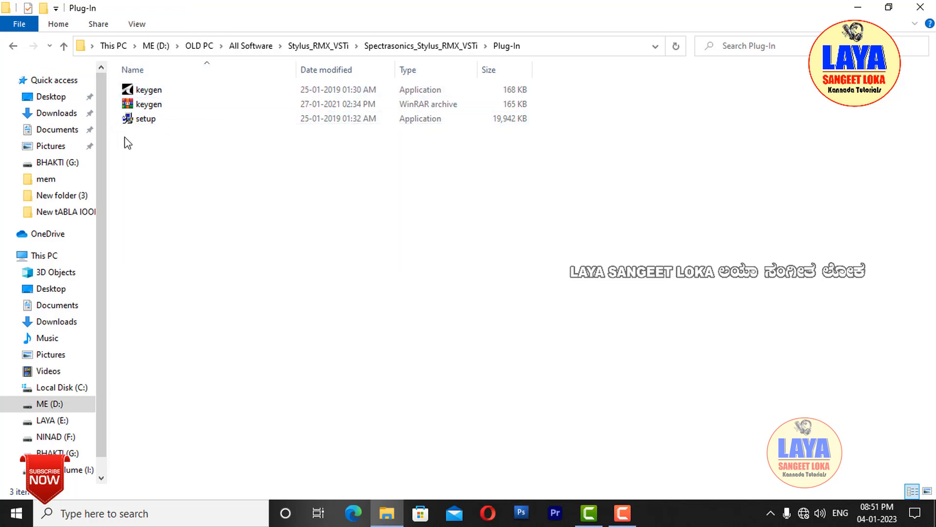
{"action": "left_click", "coordinate": [155, 123]}
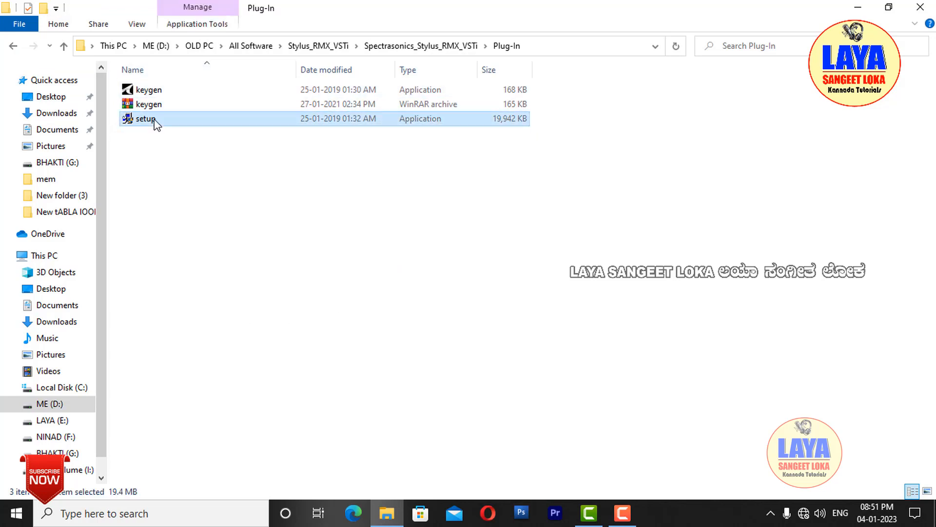
{"action": "right_click", "coordinate": [155, 124]}
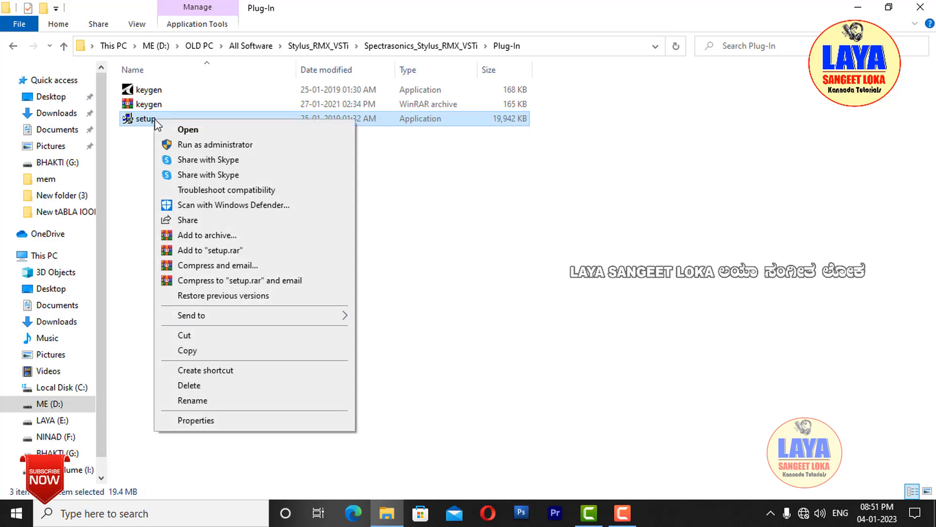
{"action": "left_click", "coordinate": [205, 145]}
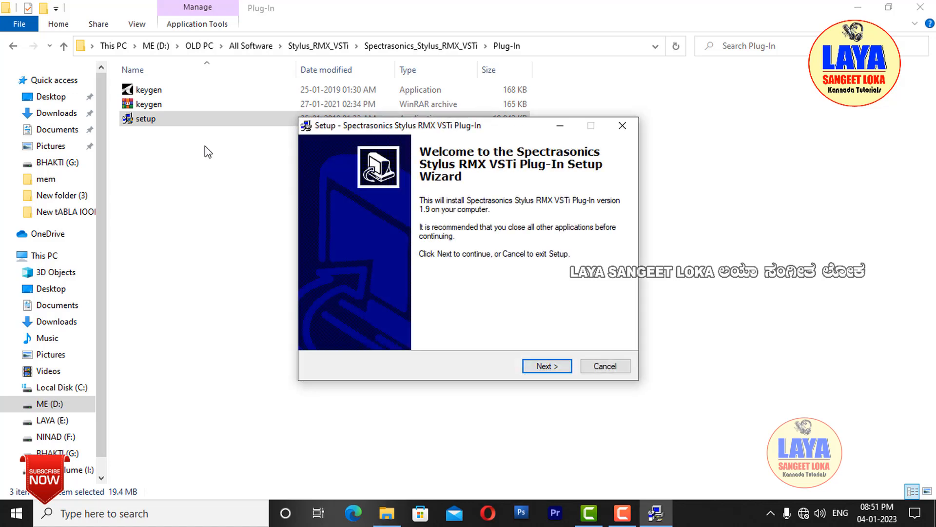
Install the Stylus RMX VSTi Plug-In to the default VSTPlugIns destination with 32-bit plug-in installation, and exit the wizard
{"action": "left_click", "coordinate": [547, 367]}
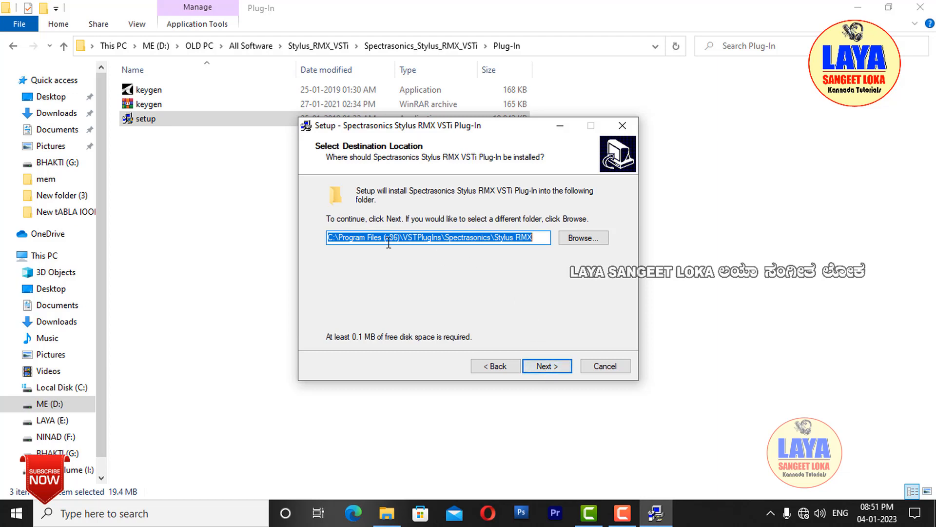
{"action": "left_click", "coordinate": [545, 368]}
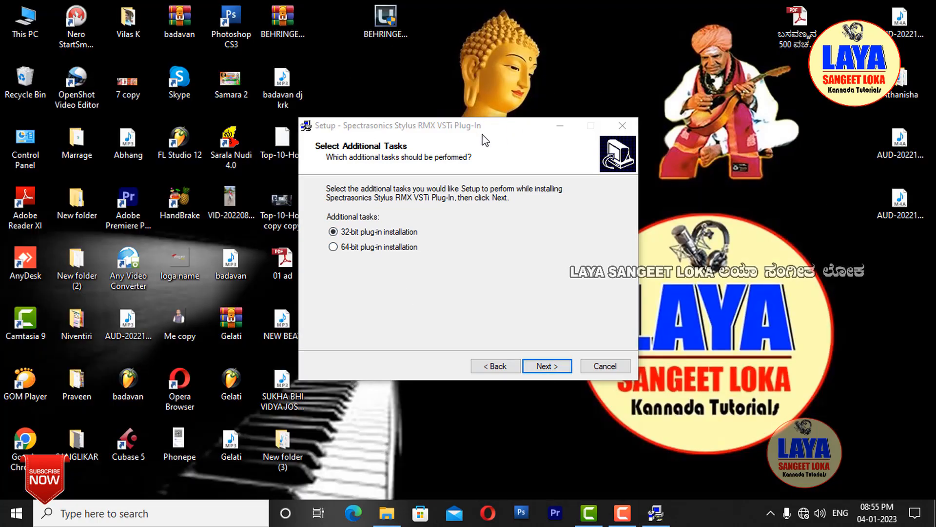
{"action": "left_click", "coordinate": [482, 130]}
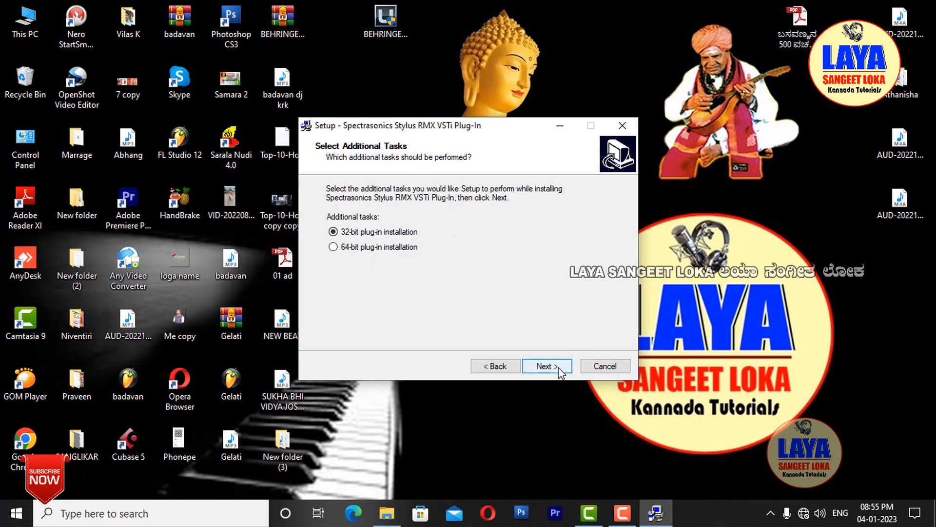
{"action": "left_click", "coordinate": [545, 366]}
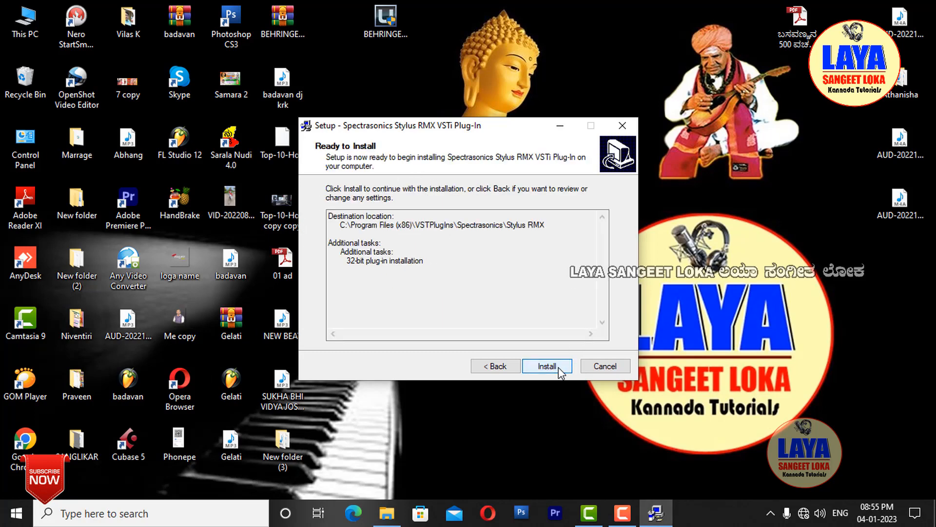
{"action": "left_click", "coordinate": [558, 368]}
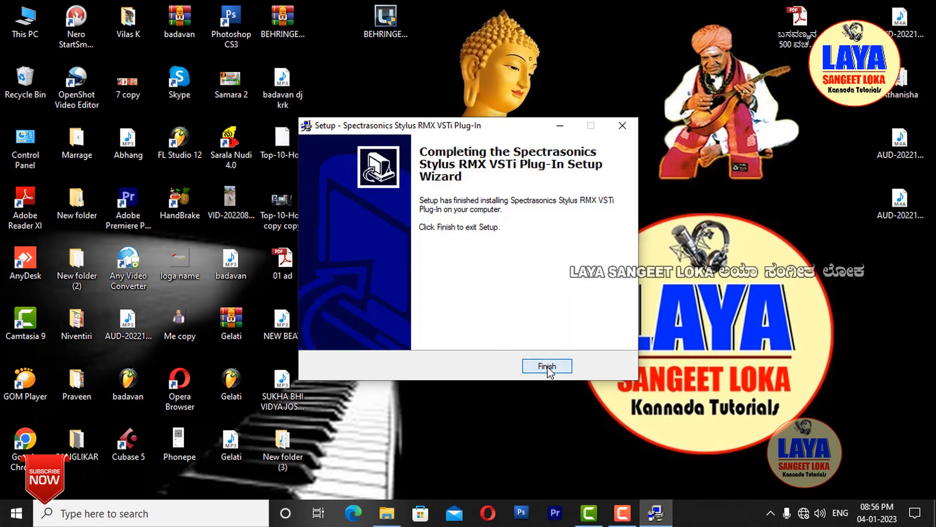
{"action": "left_click", "coordinate": [547, 367]}
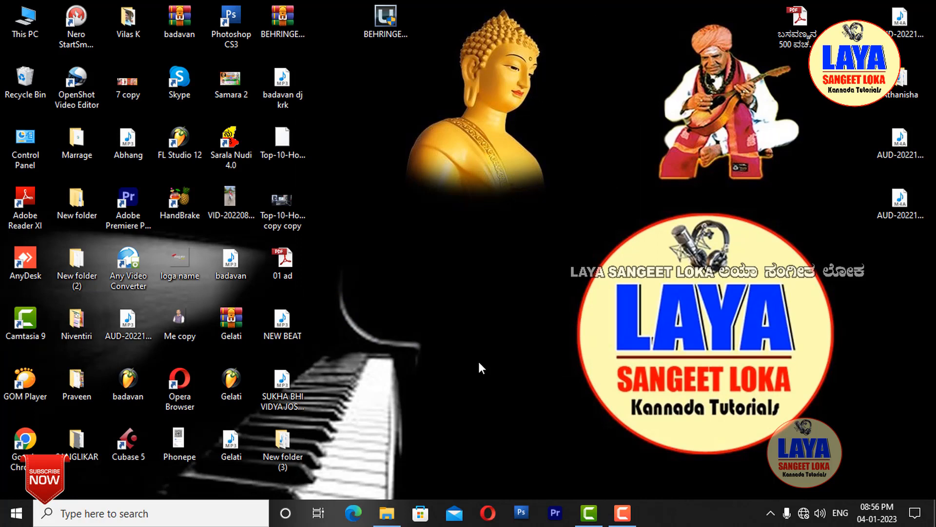
Return to File Explorer and run the setup application from the Library folder as administrator
{"action": "left_click", "coordinate": [390, 513]}
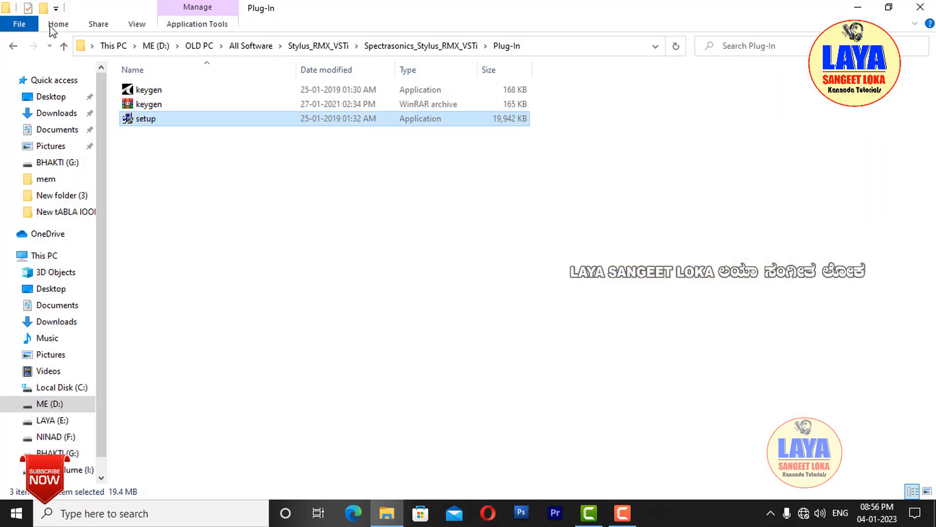
{"action": "left_click", "coordinate": [13, 47]}
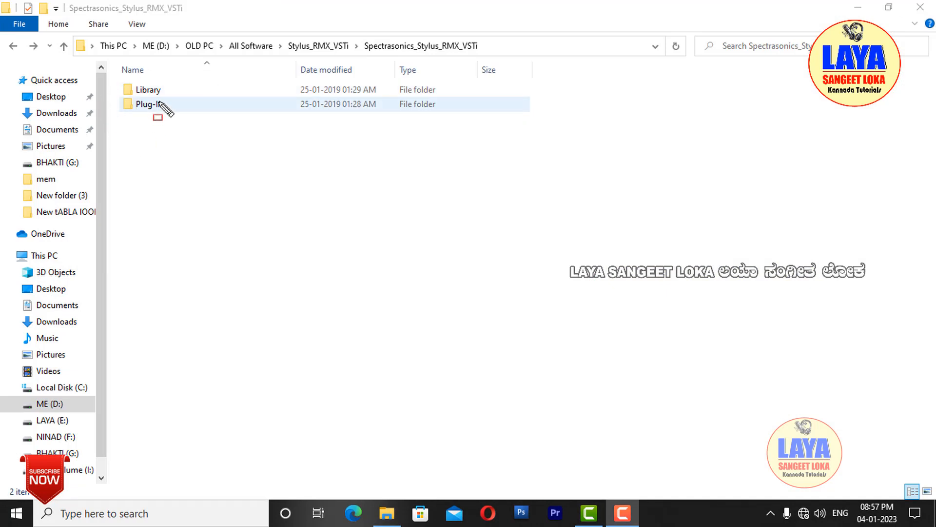
{"action": "double_click", "coordinate": [150, 91]}
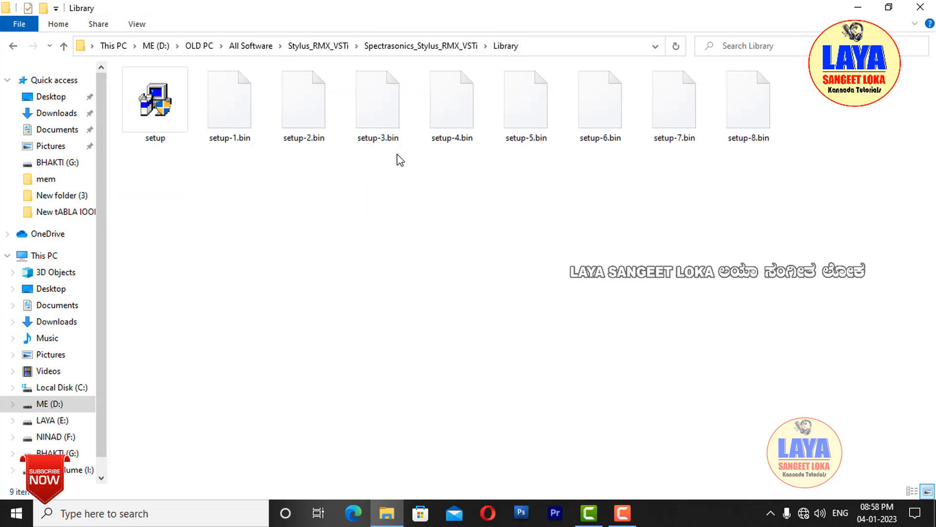
{"action": "left_click", "coordinate": [167, 105]}
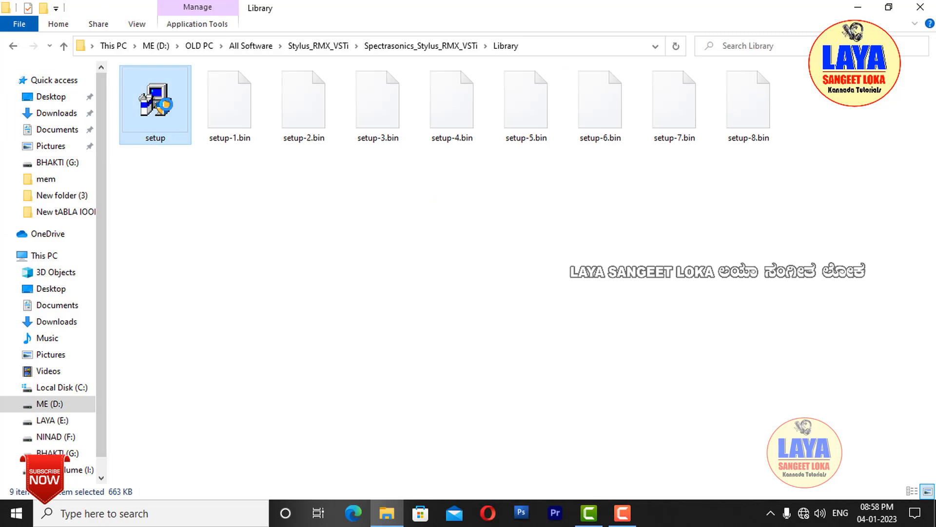
{"action": "right_click", "coordinate": [166, 105]}
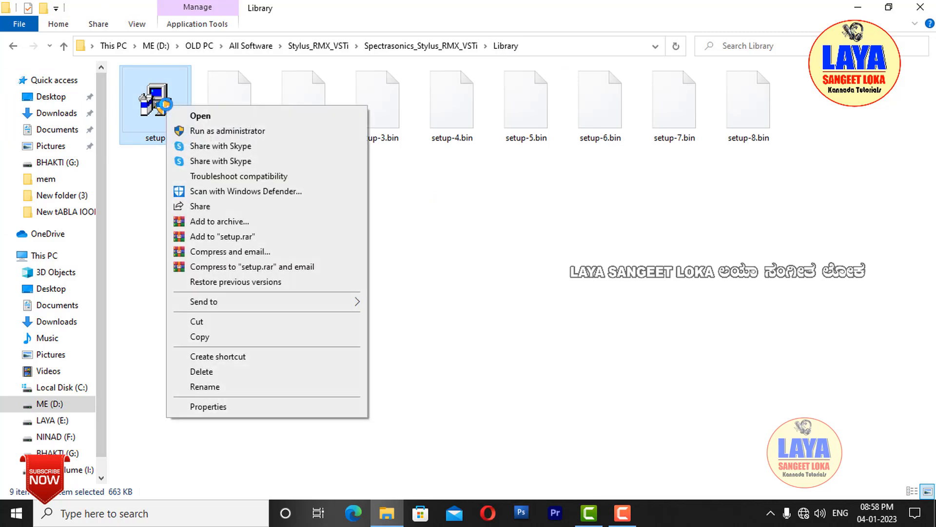
{"action": "left_click", "coordinate": [198, 131]}
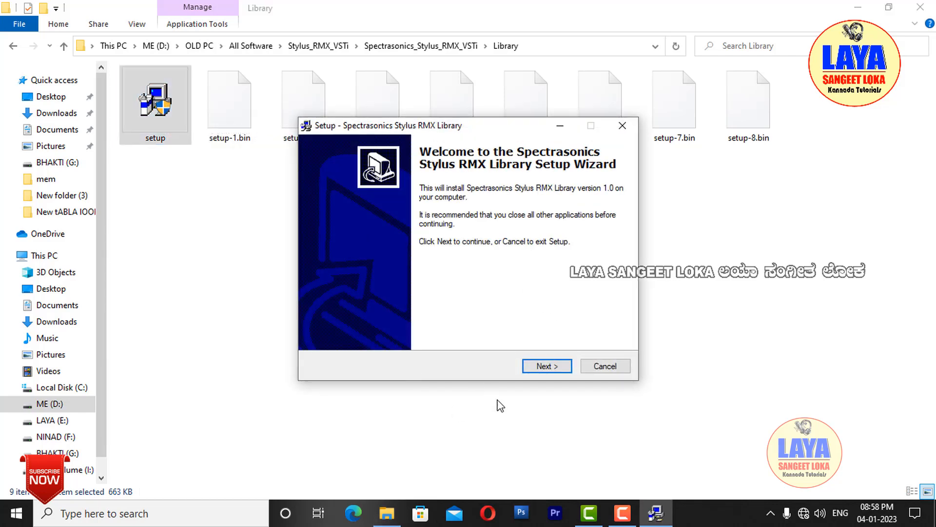
Bring the Library folder window back in front and select the files setup-1.bin through setup-8.bin
{"action": "left_click", "coordinate": [801, 307]}
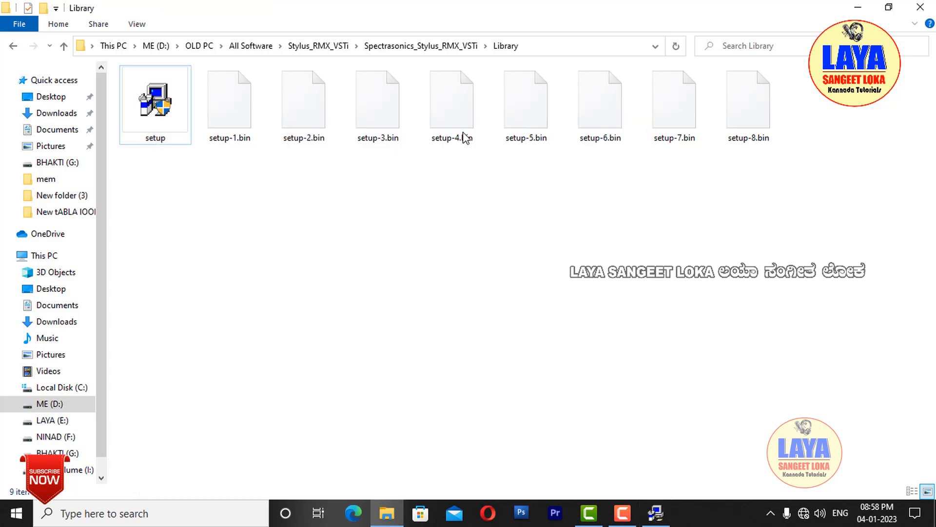
{"action": "left_click_drag", "start_coordinate": [229, 178], "coordinate": [802, 112]}
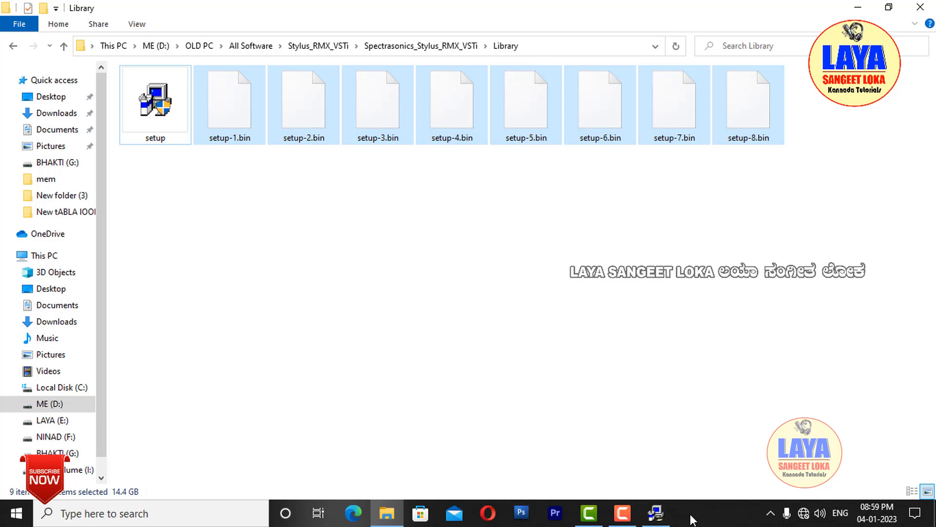
Install the Stylus RMX Library to C:\ProgramData\Spectrasonics\SAGE with the Spectrasonics\Stylus RMX Start Menu folder, and exit the finished wizard
{"action": "left_click", "coordinate": [656, 513]}
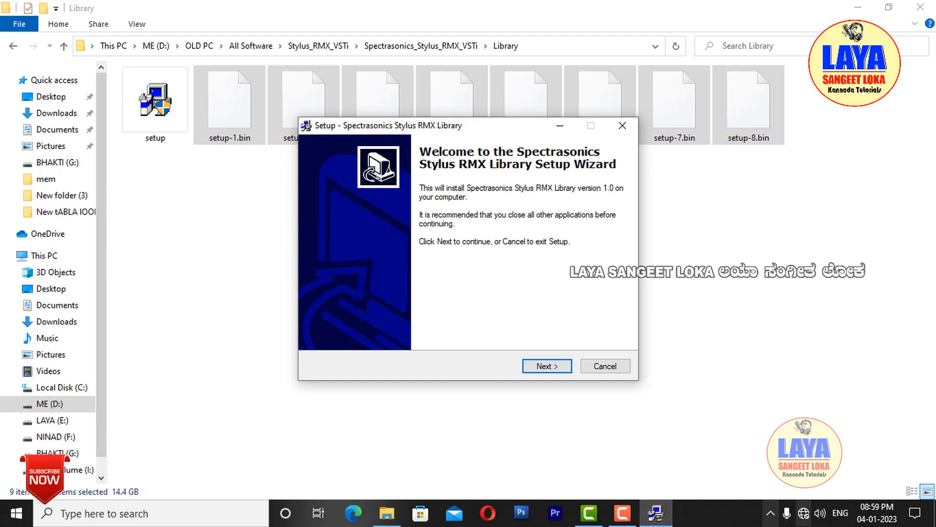
{"action": "left_click", "coordinate": [543, 367]}
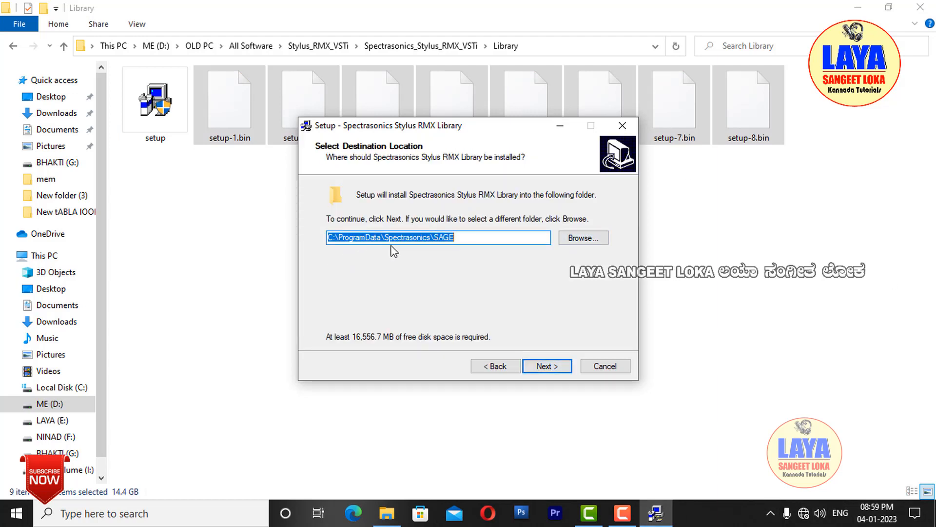
{"action": "left_click", "coordinate": [548, 368]}
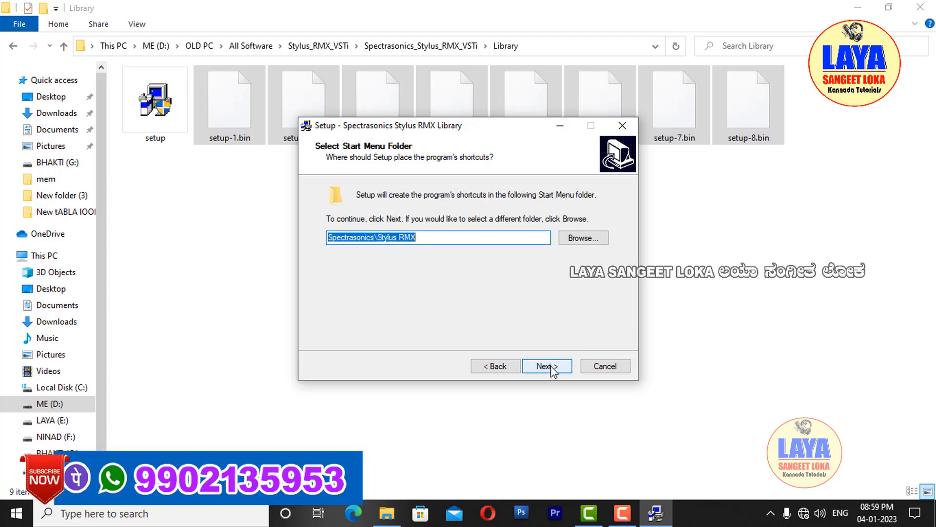
{"action": "left_click", "coordinate": [547, 367]}
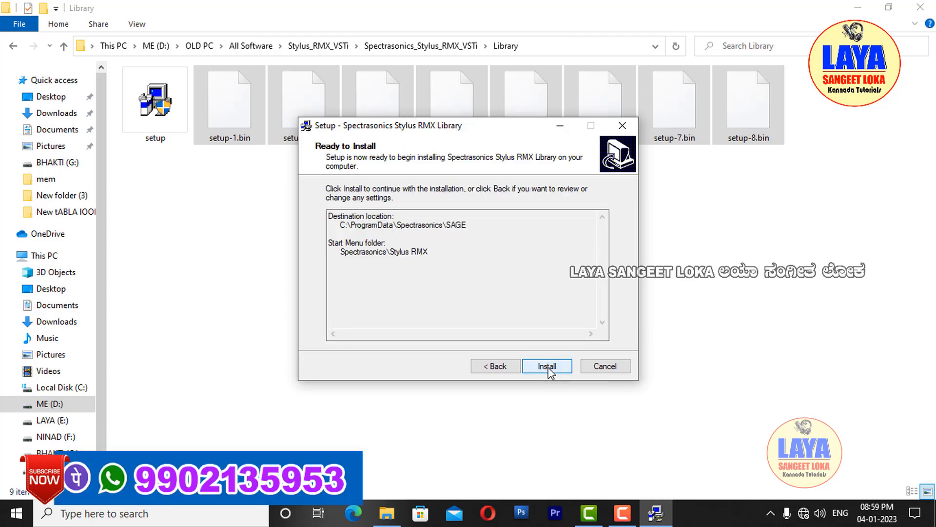
{"action": "left_click", "coordinate": [547, 366]}
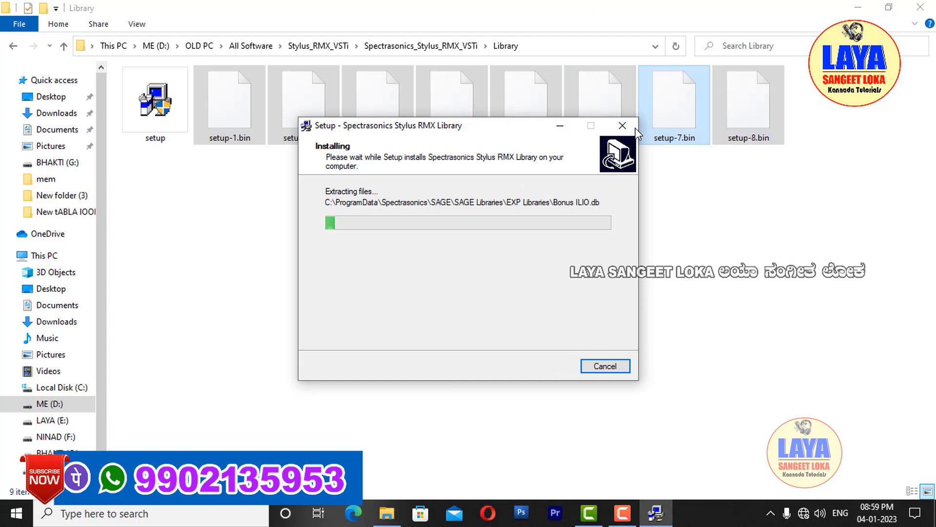
{"action": "left_click", "coordinate": [623, 517]}
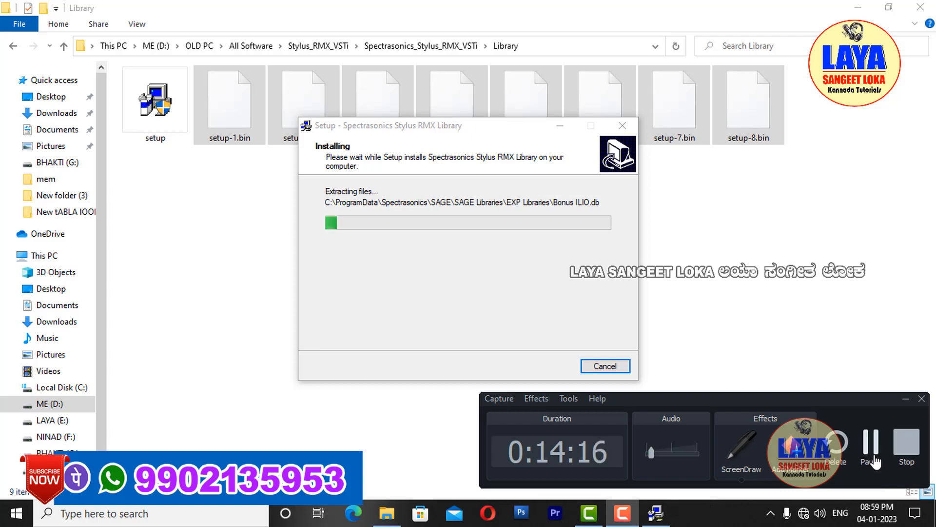
{"action": "left_click", "coordinate": [872, 454]}
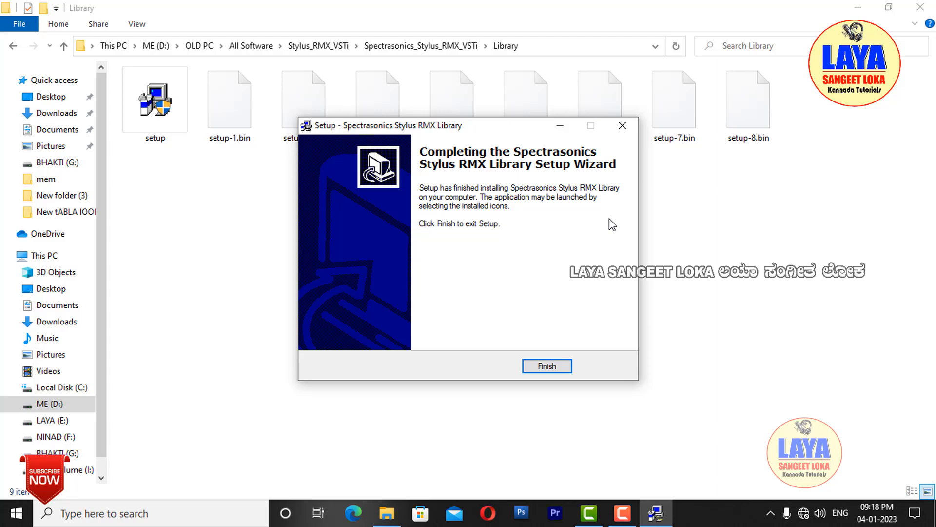
{"action": "left_click", "coordinate": [556, 371]}
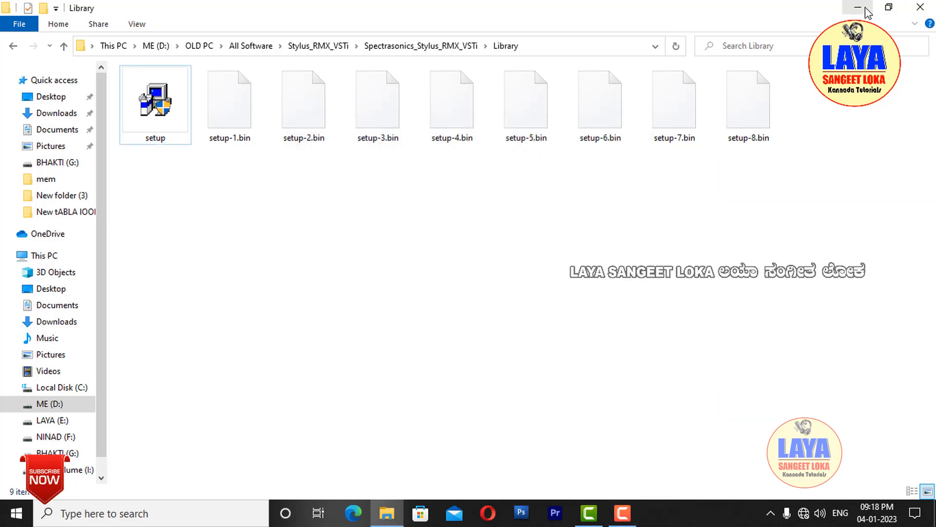
Close the Library folder window and refresh the desktop several times
{"action": "left_click", "coordinate": [920, 11]}
{"action": "right_click", "coordinate": [527, 114]}
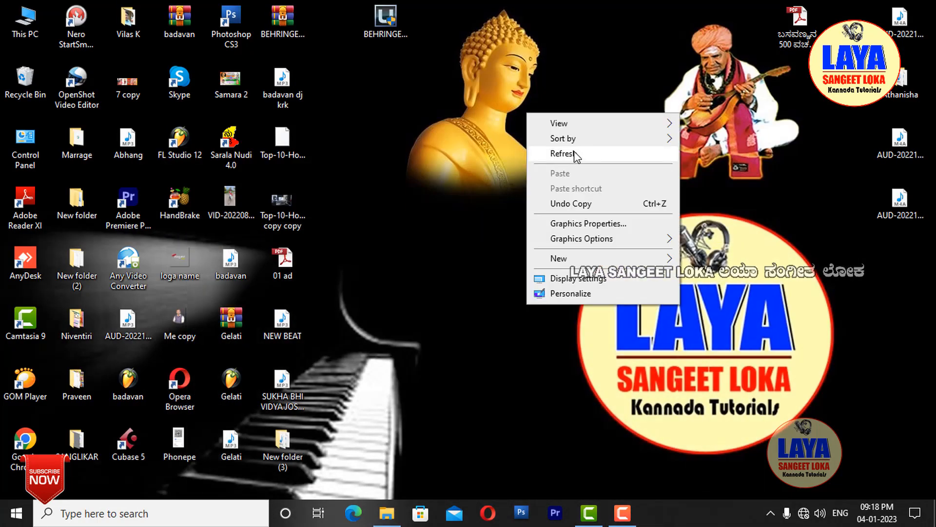
{"action": "left_click", "coordinate": [561, 153]}
{"action": "right_click", "coordinate": [553, 131]}
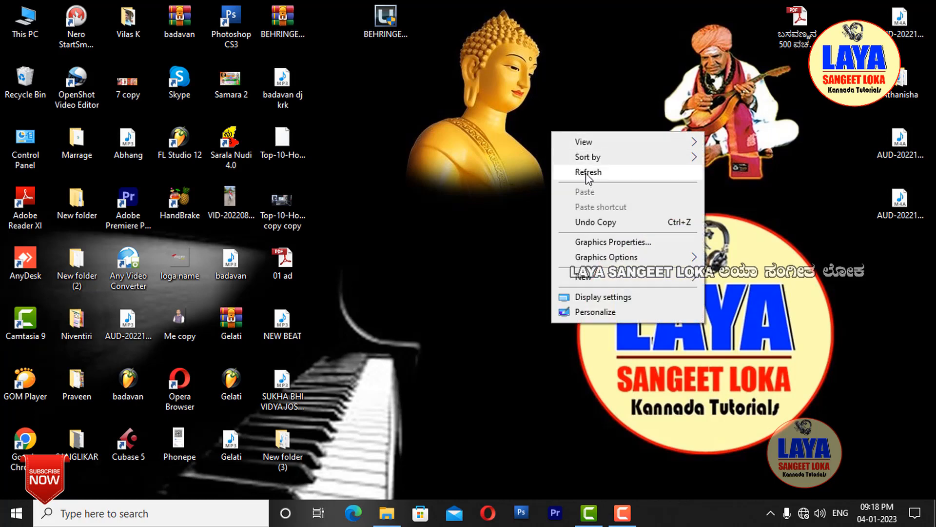
{"action": "left_click", "coordinate": [589, 177]}
{"action": "right_click", "coordinate": [567, 131]}
{"action": "left_click", "coordinate": [606, 173]}
{"action": "right_click", "coordinate": [560, 118]}
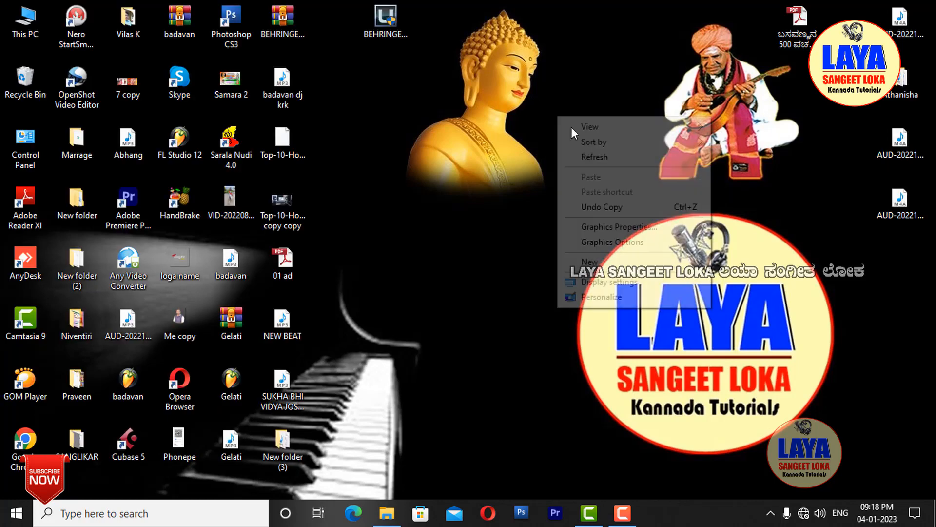
{"action": "left_click", "coordinate": [604, 162]}
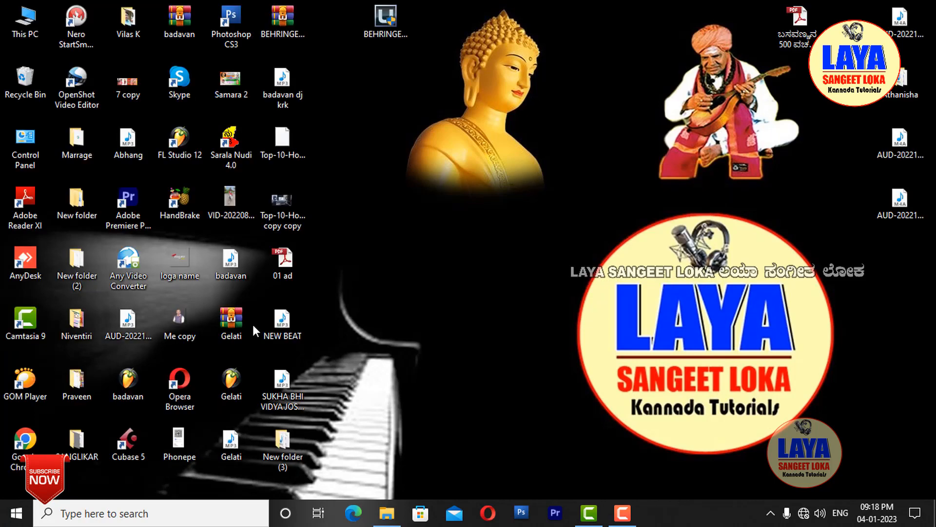
Launch Cubase 5, create a new project from the Empty template in the preselected project folder, and maximize the project window
{"action": "left_click", "coordinate": [136, 438]}
{"action": "double_click", "coordinate": [128, 441]}
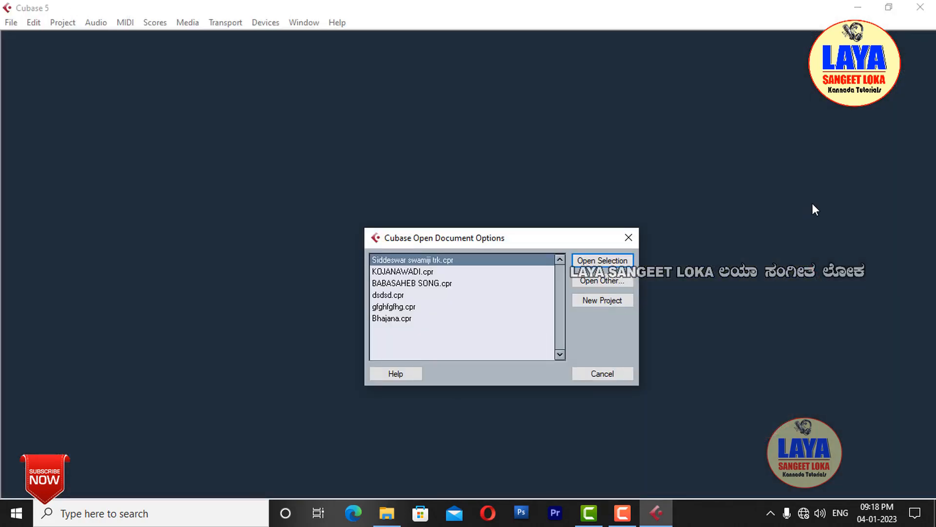
{"action": "left_click", "coordinate": [613, 302]}
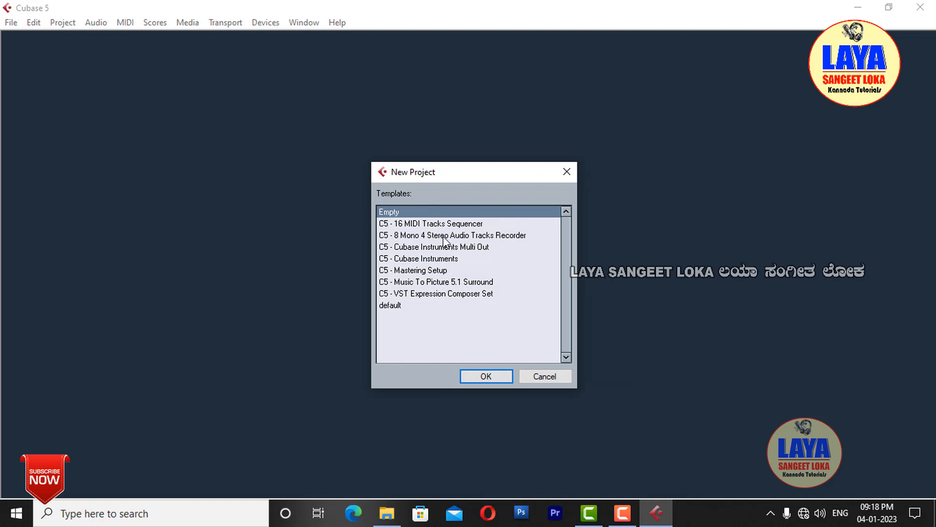
{"action": "left_click", "coordinate": [479, 378]}
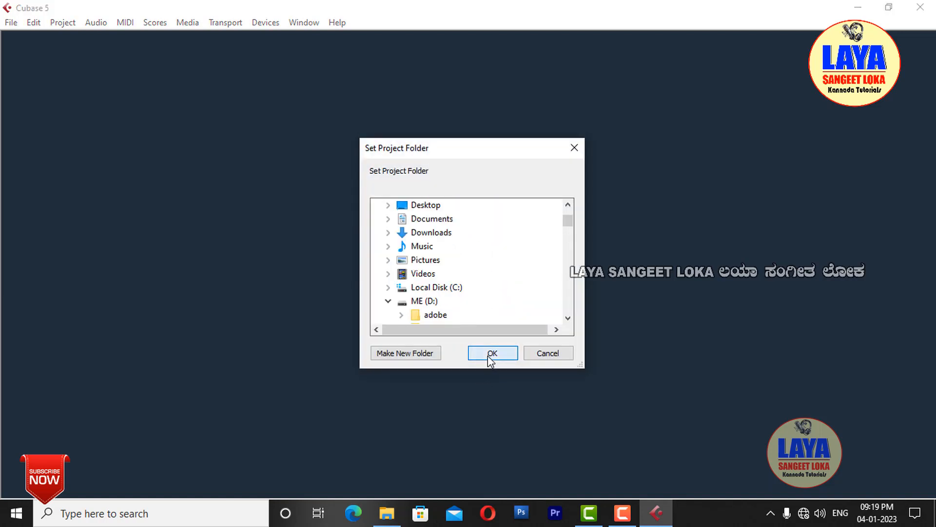
{"action": "left_click", "coordinate": [488, 356]}
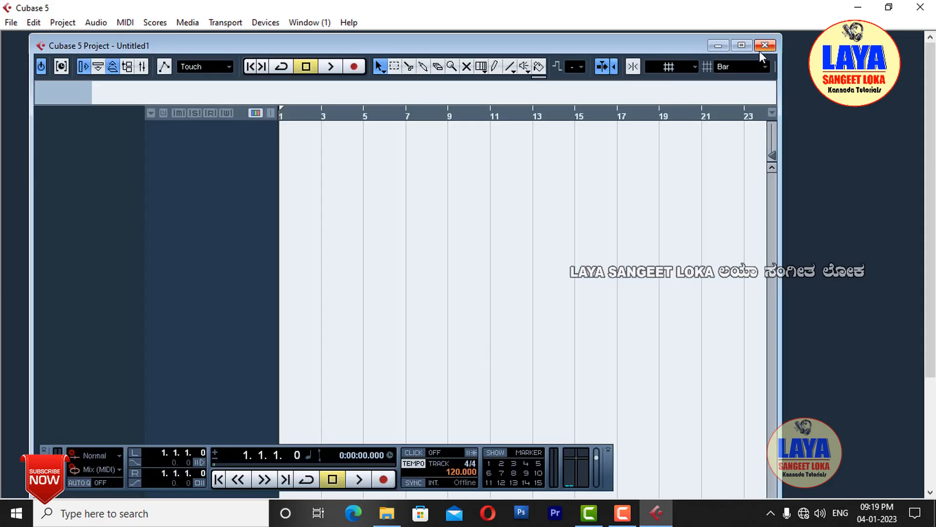
{"action": "left_click", "coordinate": [742, 46]}
{"action": "right_click", "coordinate": [183, 141]}
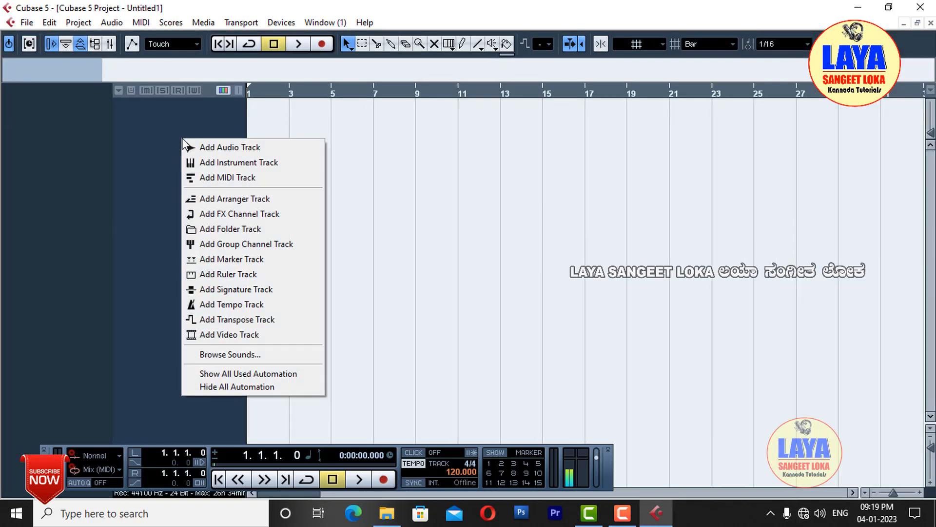
{"action": "left_click", "coordinate": [213, 164]}
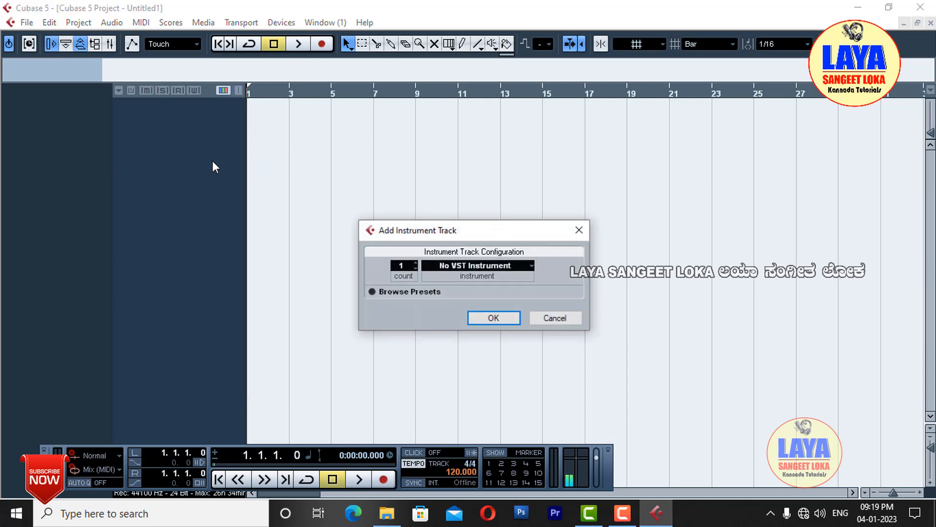
{"action": "left_click", "coordinate": [579, 230]}
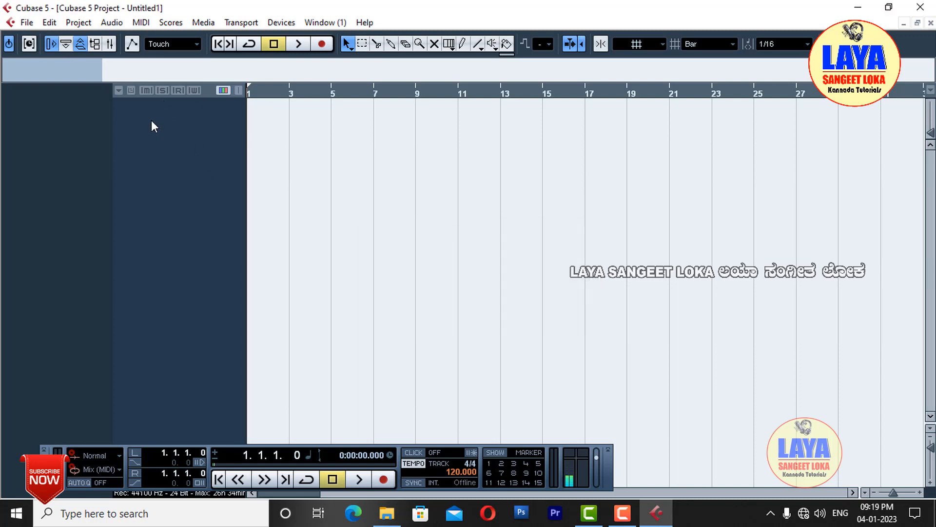
{"action": "mouse_move", "coordinate": [122, 107]}
{"action": "left_mouse_down"}
{"action": "mouse_move", "coordinate": [238, 203]}
{"action": "mouse_move", "coordinate": [235, 180]}
{"action": "left_mouse_up"}
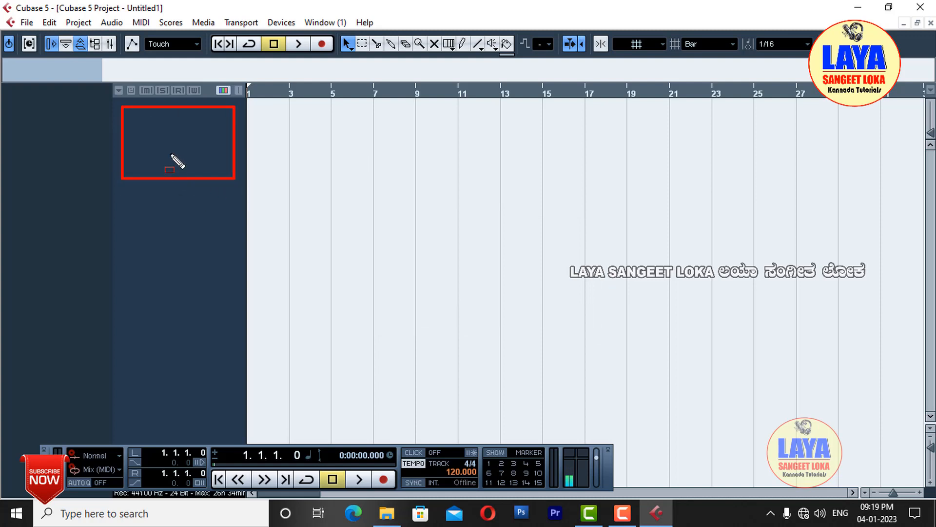
{"action": "key", "text": "Escape"}
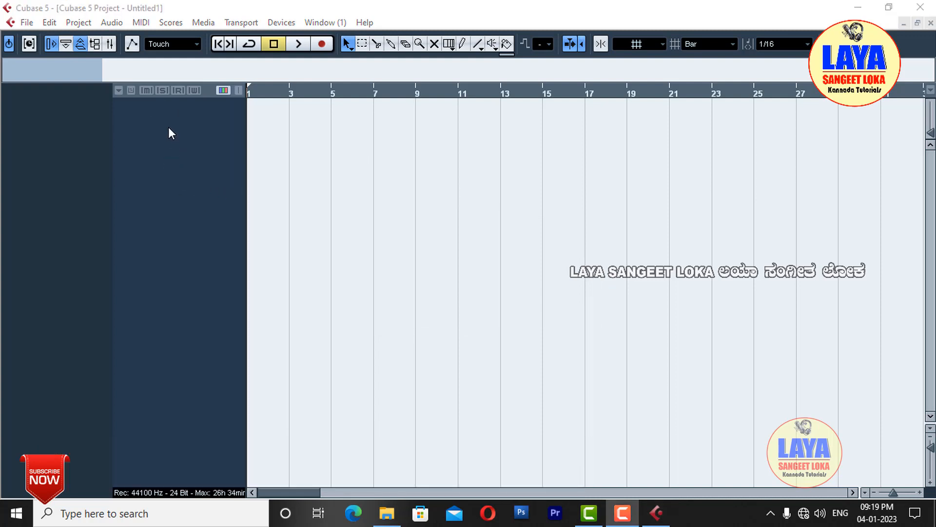
{"action": "left_click", "coordinate": [167, 126]}
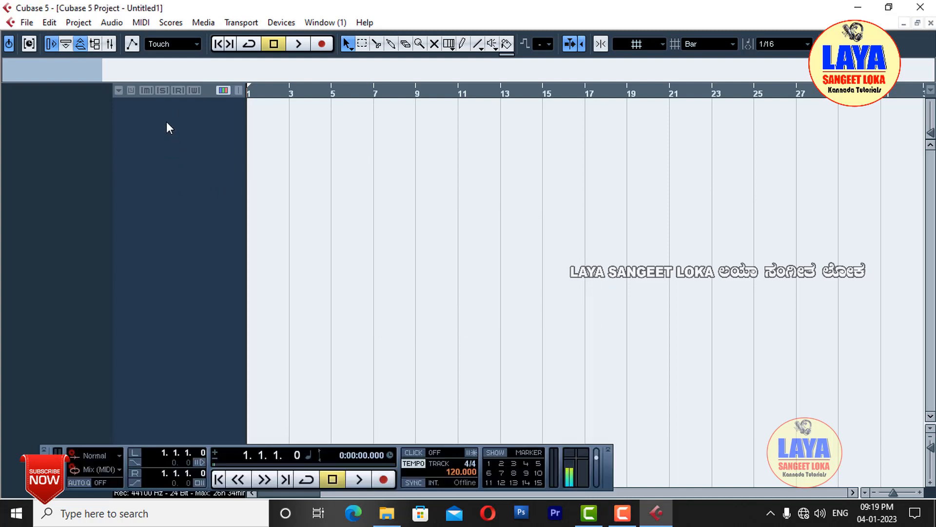
{"action": "right_click", "coordinate": [168, 127]}
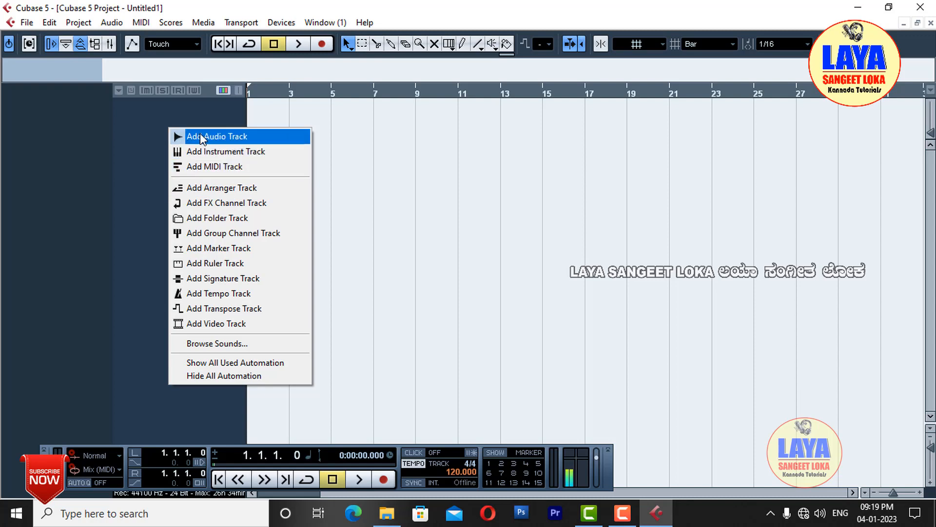
{"action": "left_click", "coordinate": [151, 116]}
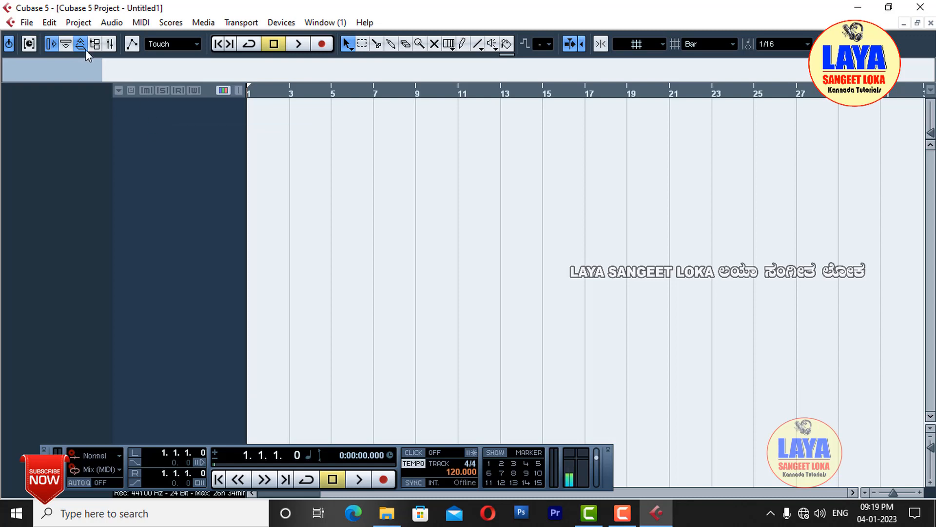
{"action": "left_click", "coordinate": [78, 23]}
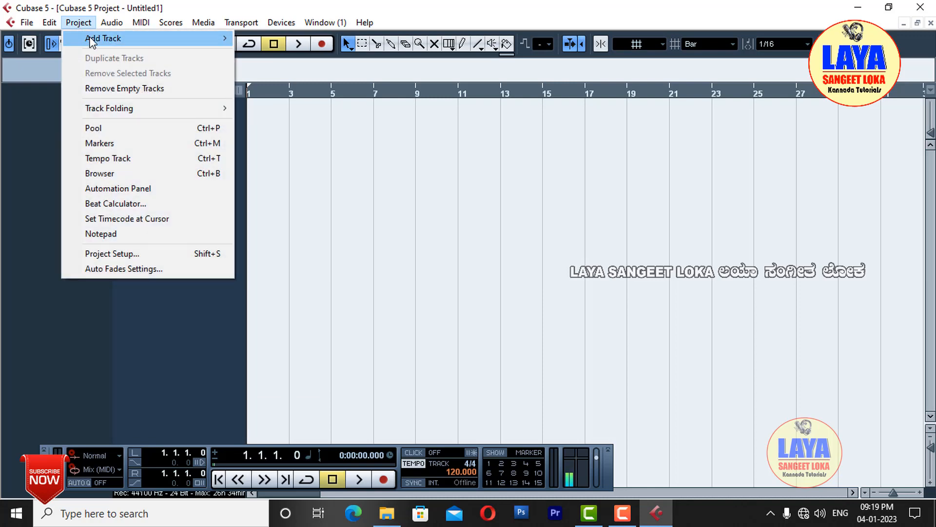
{"action": "mouse_move", "coordinate": [79, 23]}
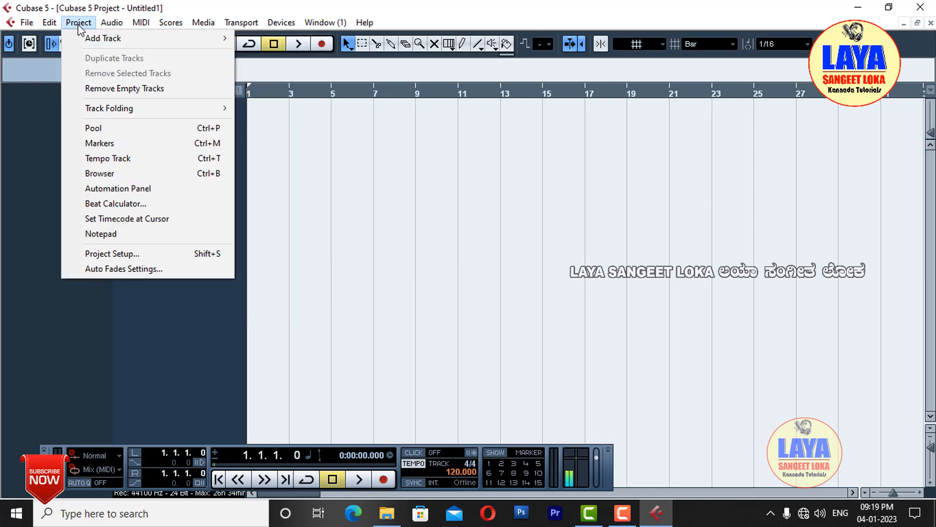
{"action": "mouse_move", "coordinate": [196, 38]}
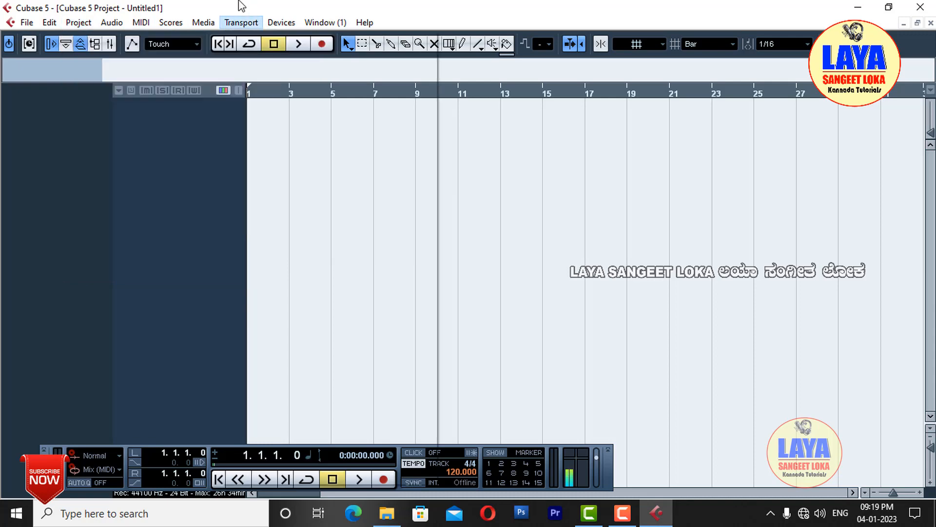
{"action": "mouse_move", "coordinate": [117, 22]}
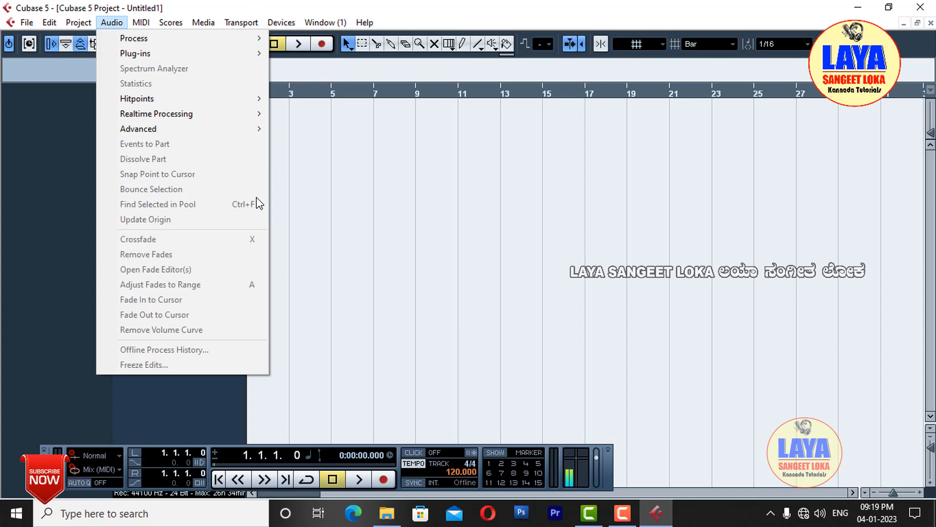
{"action": "left_click", "coordinate": [225, 418]}
Add one instrument track to the empty track list with Spectrasonics StylusRMX as its VST instrument
{"action": "right_click", "coordinate": [178, 143]}
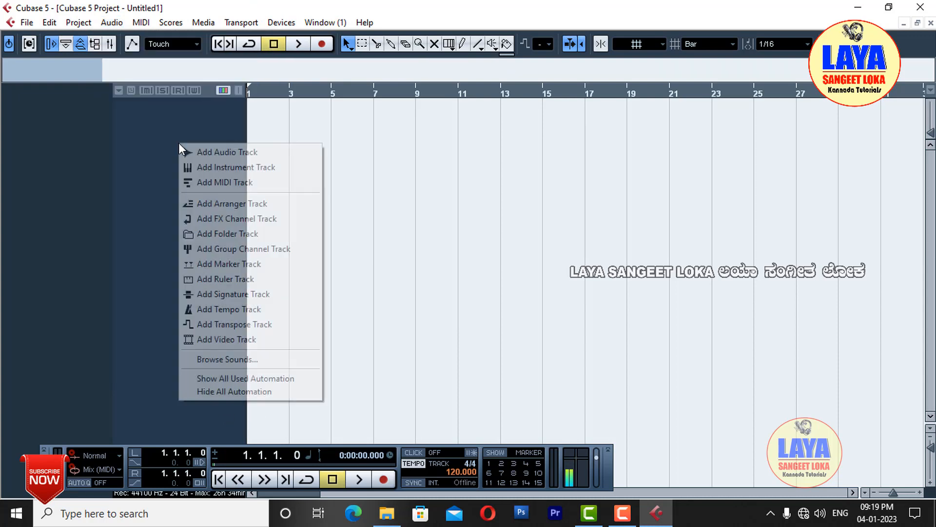
{"action": "left_click", "coordinate": [218, 168]}
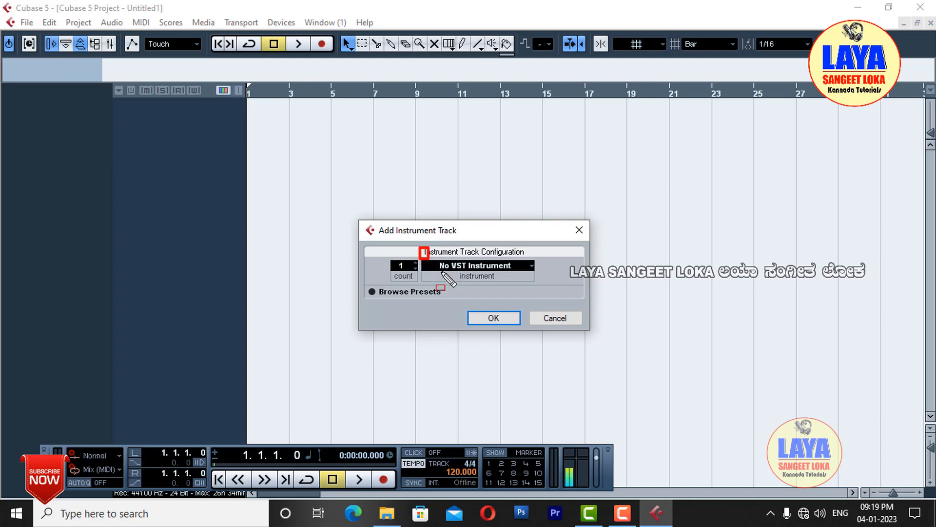
{"action": "mouse_move", "coordinate": [419, 246]}
{"action": "left_mouse_down"}
{"action": "mouse_move", "coordinate": [536, 271]}
{"action": "mouse_move", "coordinate": [538, 279]}
{"action": "left_mouse_up"}
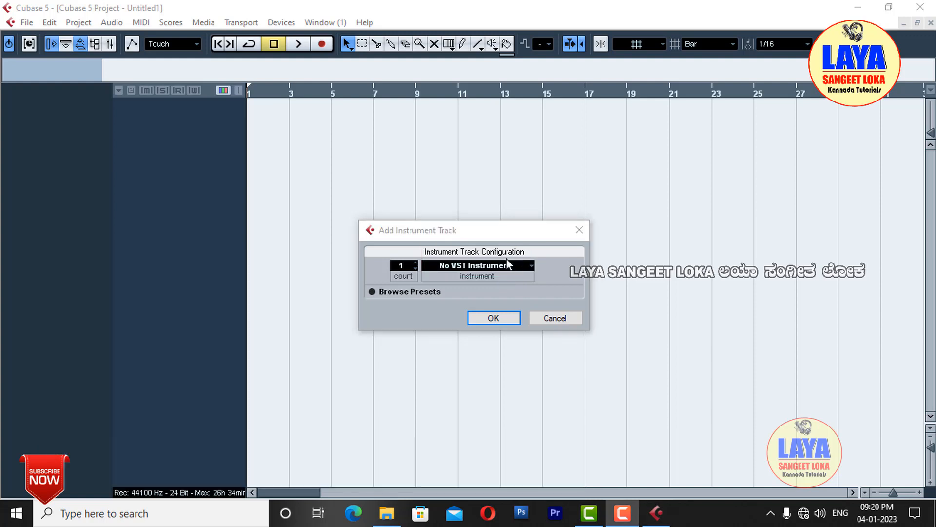
{"action": "left_click", "coordinate": [533, 267]}
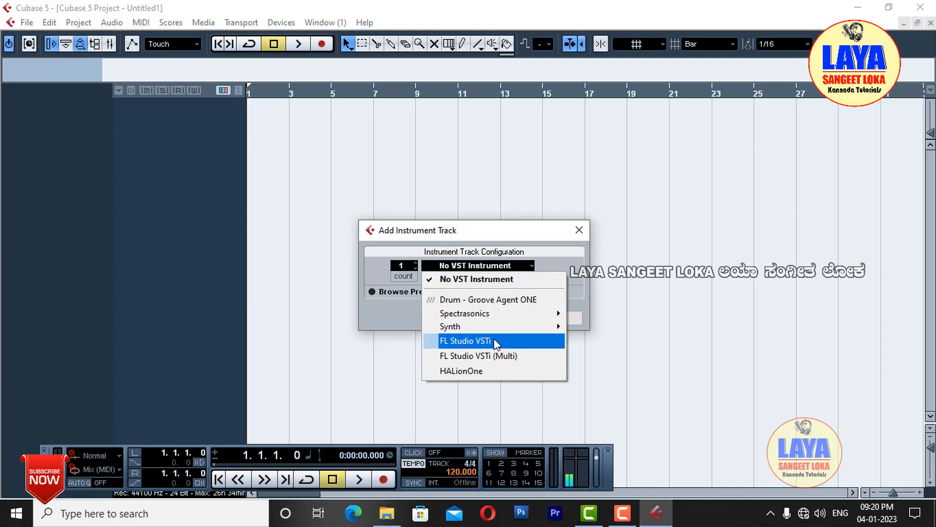
{"action": "mouse_move", "coordinate": [496, 319]}
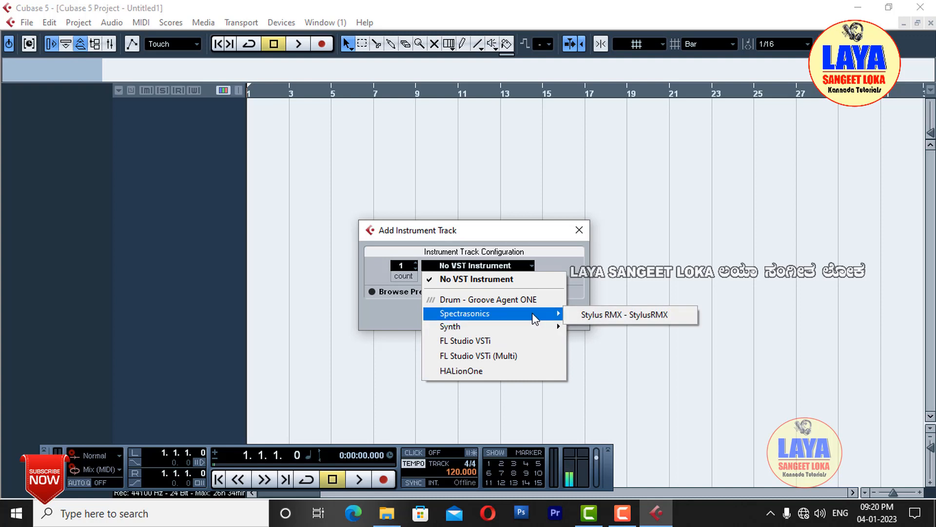
{"action": "left_click", "coordinate": [619, 315]}
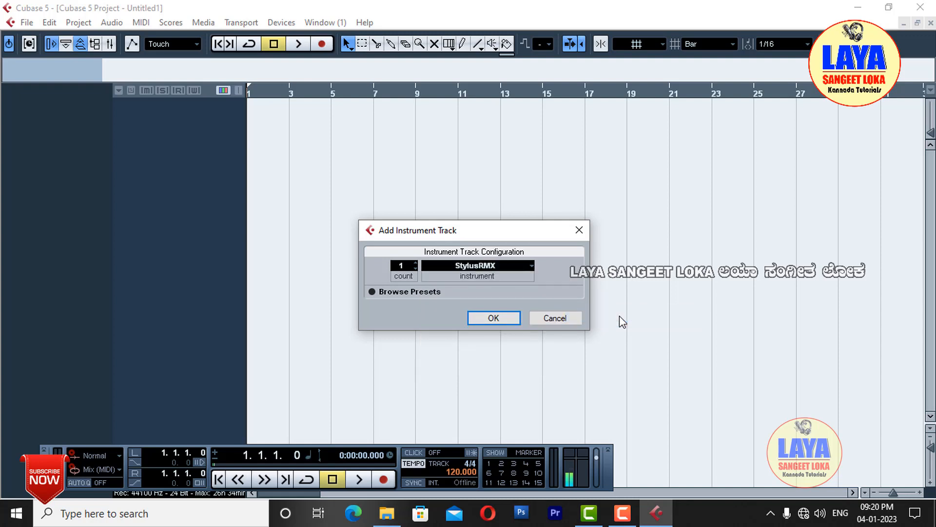
{"action": "left_click", "coordinate": [488, 319]}
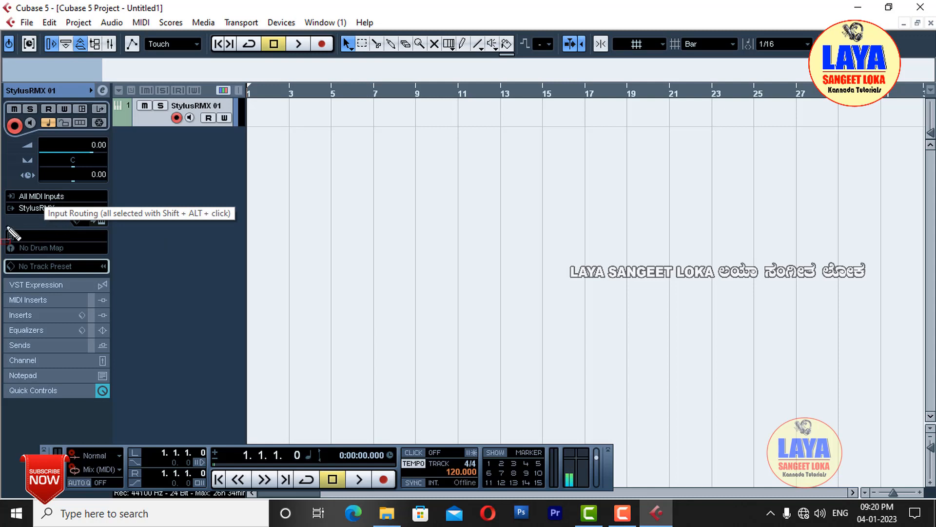
{"action": "mouse_move", "coordinate": [3, 179]}
{"action": "left_mouse_down"}
{"action": "mouse_move", "coordinate": [20, 208]}
{"action": "mouse_move", "coordinate": [127, 223]}
{"action": "left_mouse_up"}
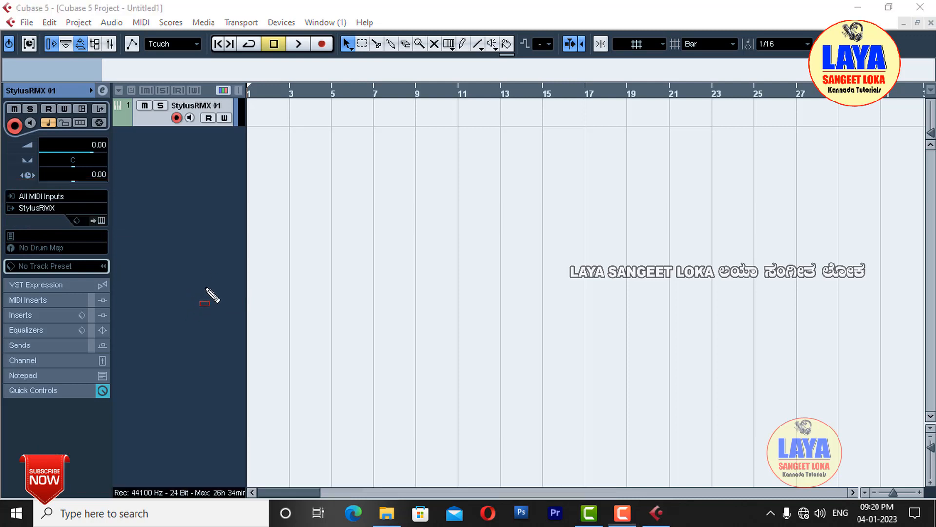
{"action": "key", "text": "Escape"}
{"action": "key", "text": "ctrl+shift+d"}
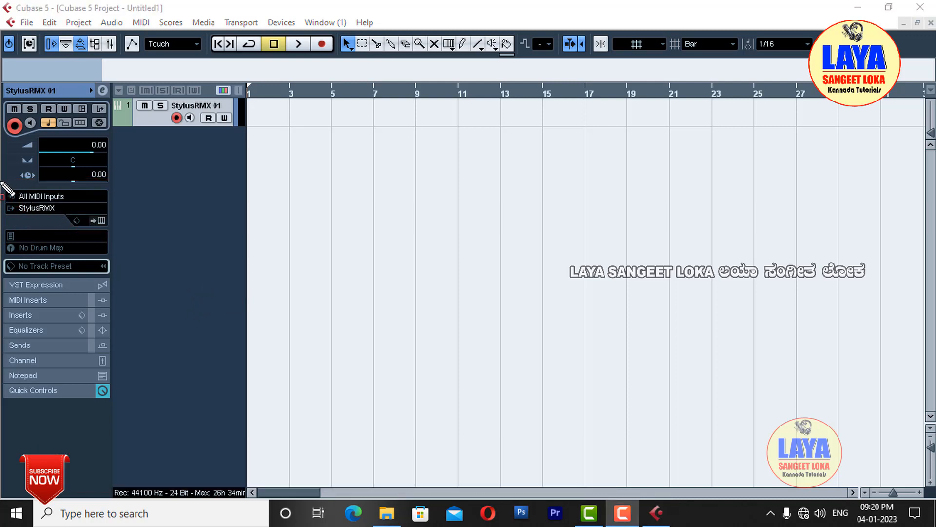
{"action": "mouse_move", "coordinate": [2, 182]}
{"action": "left_mouse_down"}
{"action": "mouse_move", "coordinate": [26, 220]}
{"action": "mouse_move", "coordinate": [111, 226]}
{"action": "left_mouse_up"}
{"action": "left_click_drag", "start_coordinate": [111, 227], "coordinate": [127, 227]}
{"action": "key", "text": "y"}
{"action": "left_click_drag", "start_coordinate": [7, 186], "coordinate": [82, 216]}
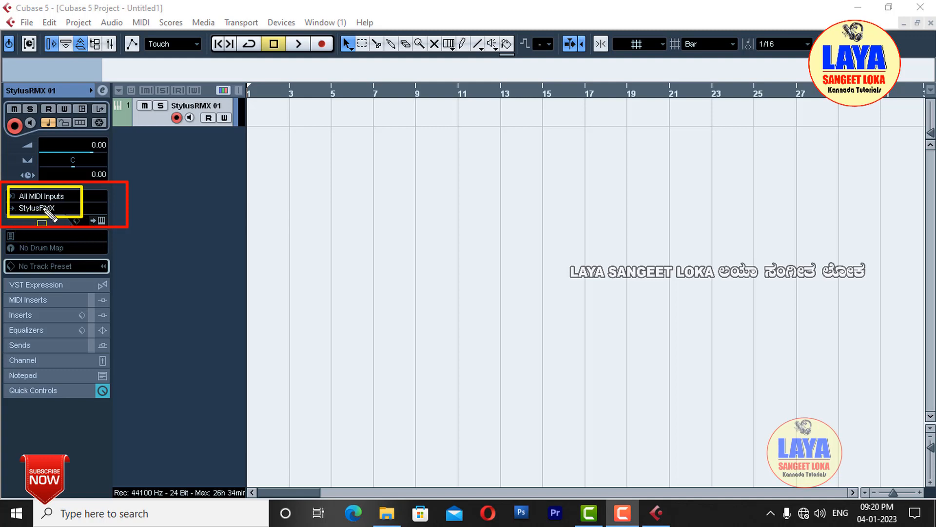
{"action": "key", "text": "r"}
{"action": "key", "text": "Escape"}
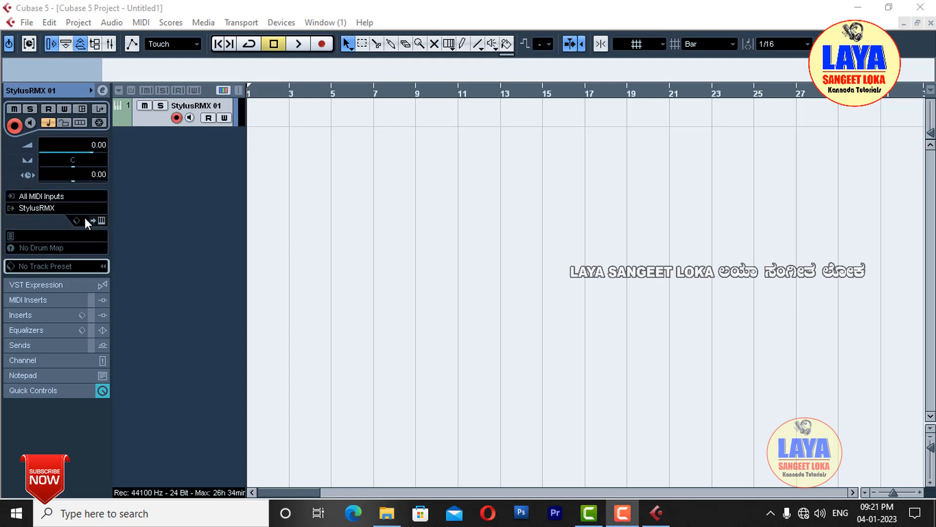
Open the instrument editor of the StylusRMX 01 track
{"action": "key", "text": "ctrl+shift+d"}
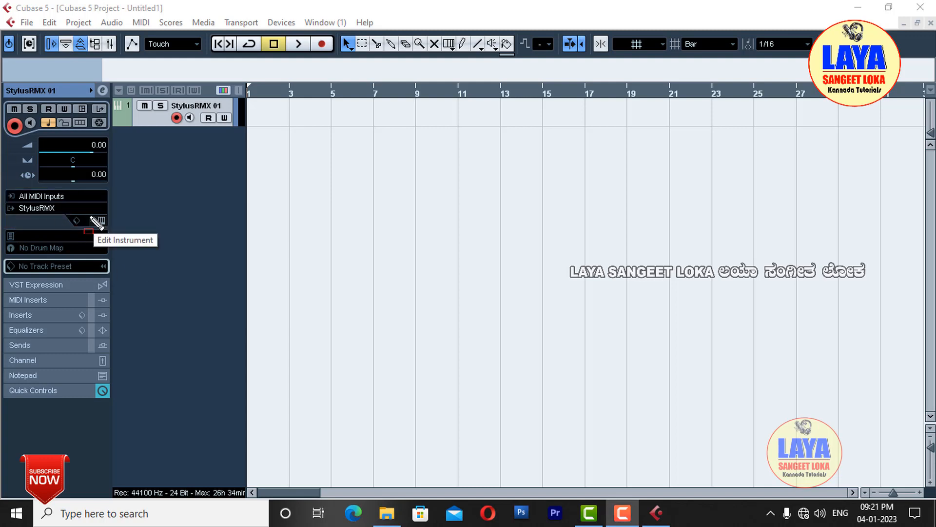
{"action": "left_click_drag", "start_coordinate": [84, 210], "coordinate": [111, 232]}
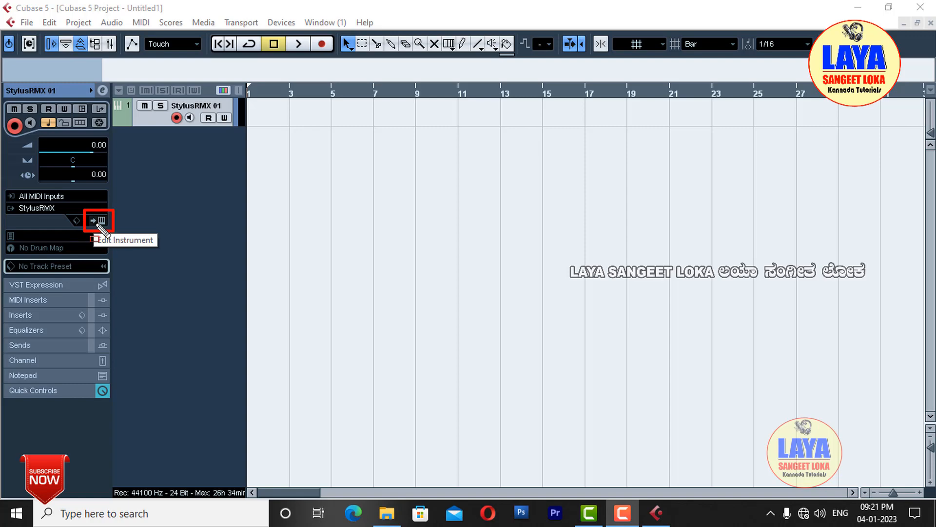
{"action": "key", "text": "Escape"}
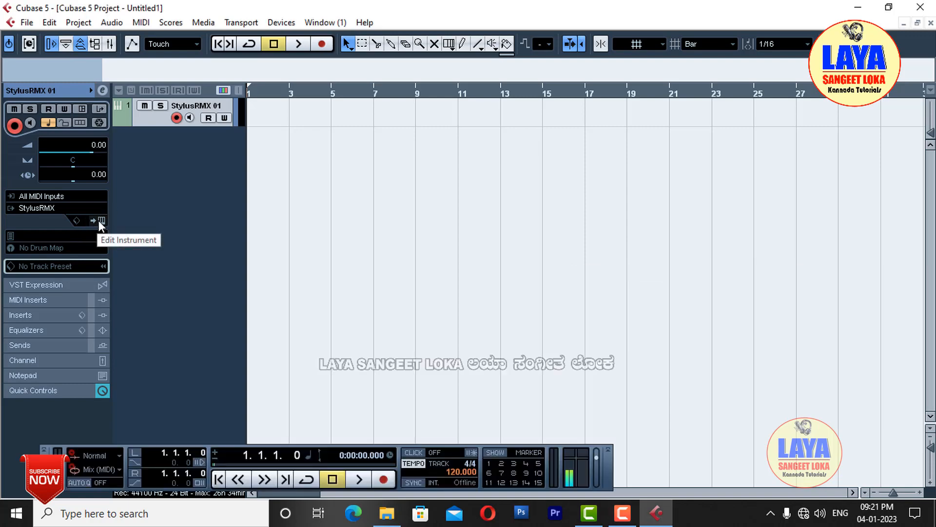
{"action": "left_click", "coordinate": [100, 221]}
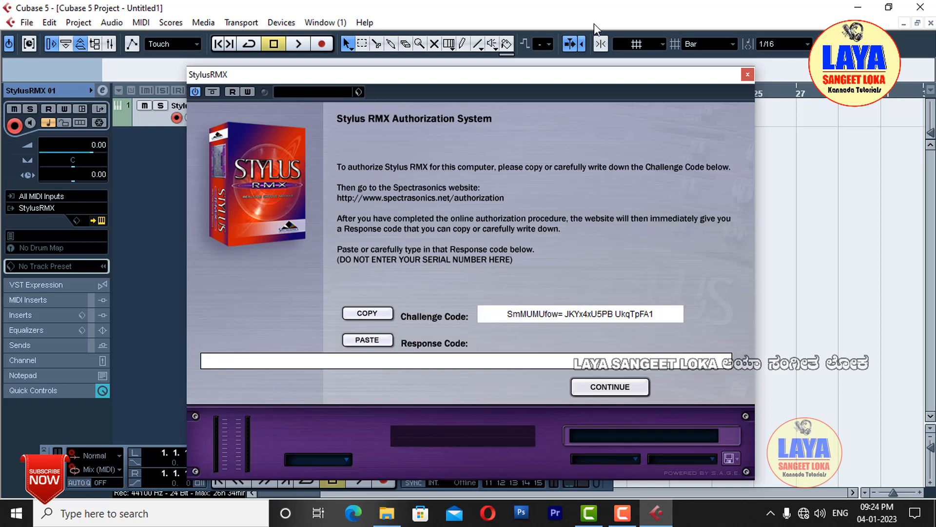
Switch to File Explorer, run the keygen application from the Plug-In folder, and select stylus rmx as its product
{"action": "left_click", "coordinate": [387, 512]}
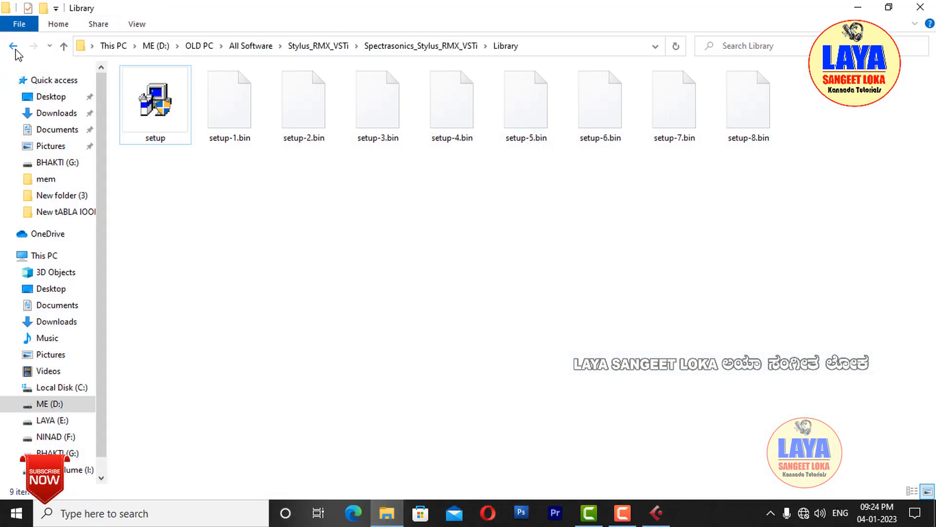
{"action": "left_click", "coordinate": [14, 47]}
{"action": "double_click", "coordinate": [166, 106]}
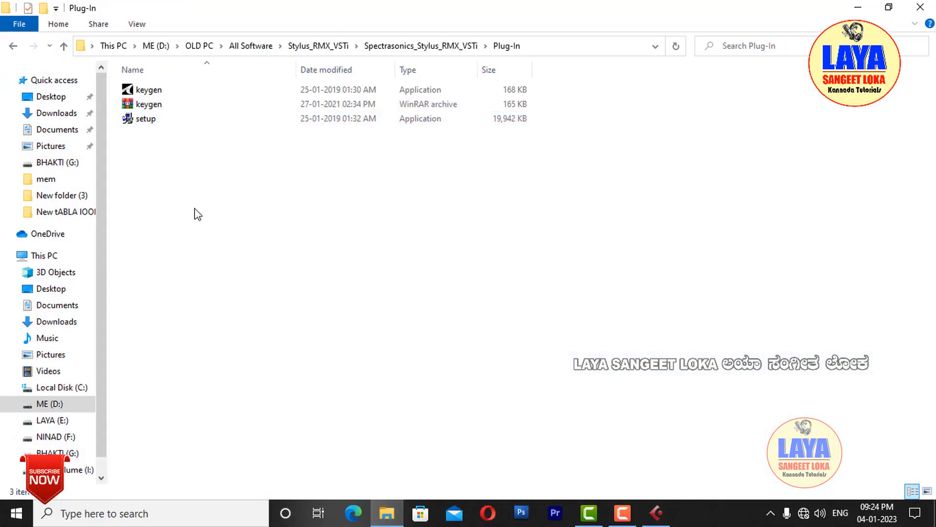
{"action": "left_click", "coordinate": [155, 94]}
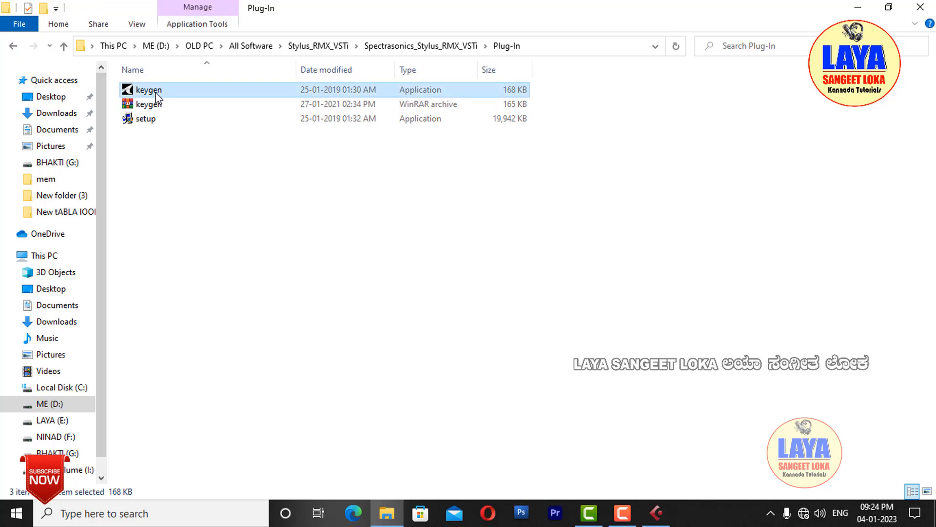
{"action": "right_click", "coordinate": [156, 96]}
{"action": "left_click", "coordinate": [179, 105]}
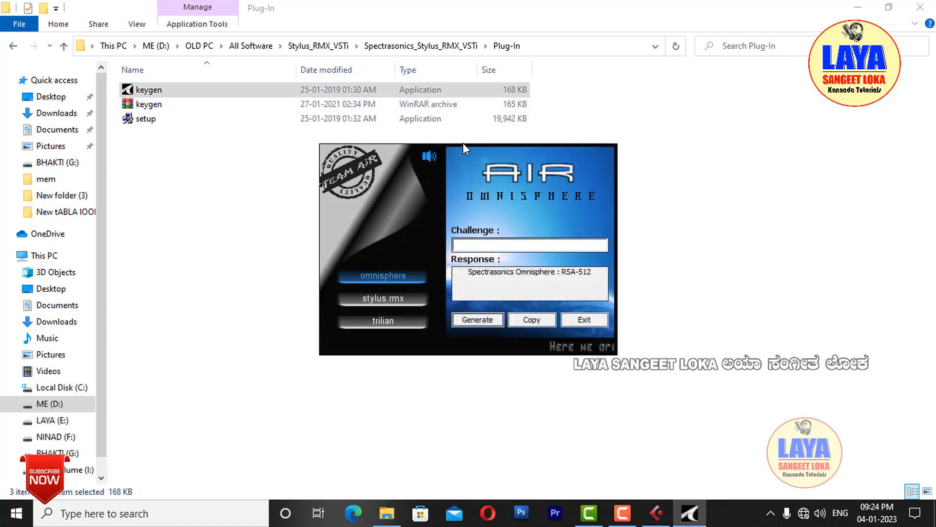
{"action": "left_click", "coordinate": [379, 304]}
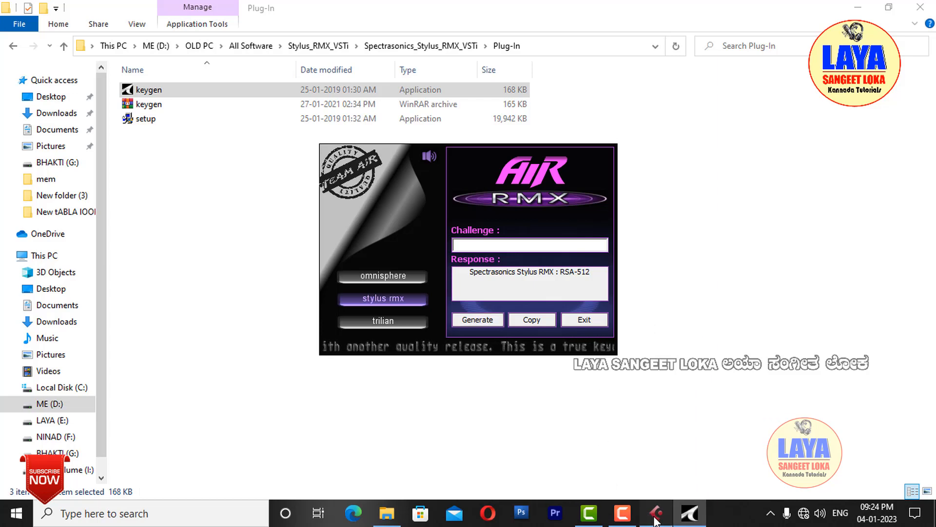
Return to Cubase 5 and arrange the keygen and StylusRMX windows so the Copy and Paste controls are uncovered
{"action": "left_click", "coordinate": [647, 510]}
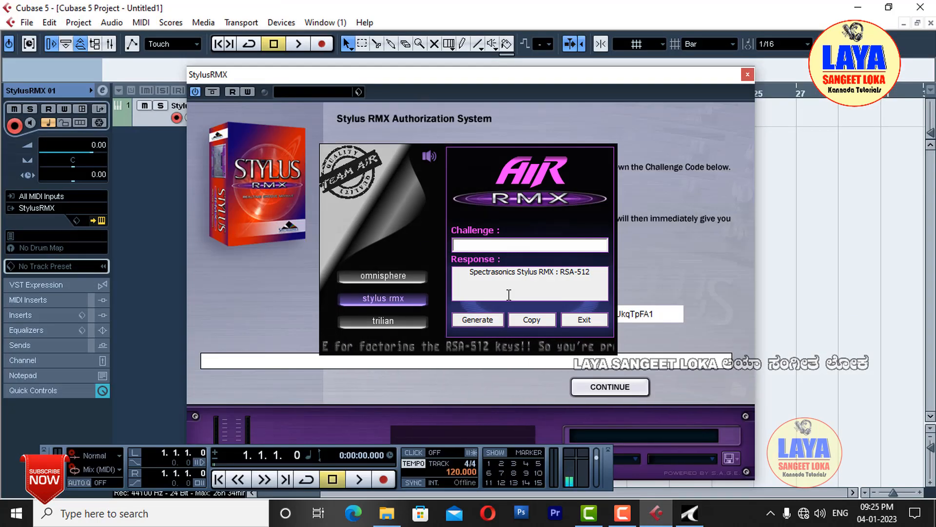
{"action": "left_click", "coordinate": [610, 115]}
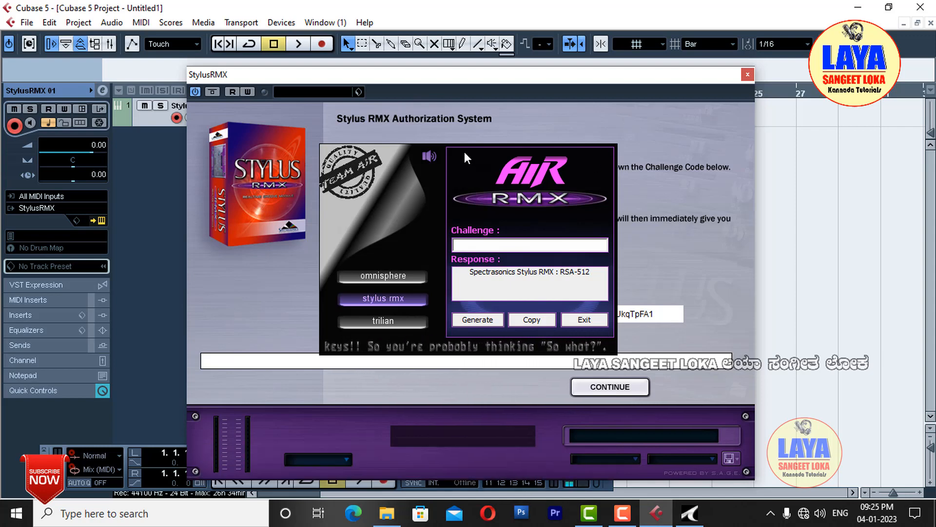
{"action": "left_click_drag", "start_coordinate": [464, 154], "coordinate": [785, 148]}
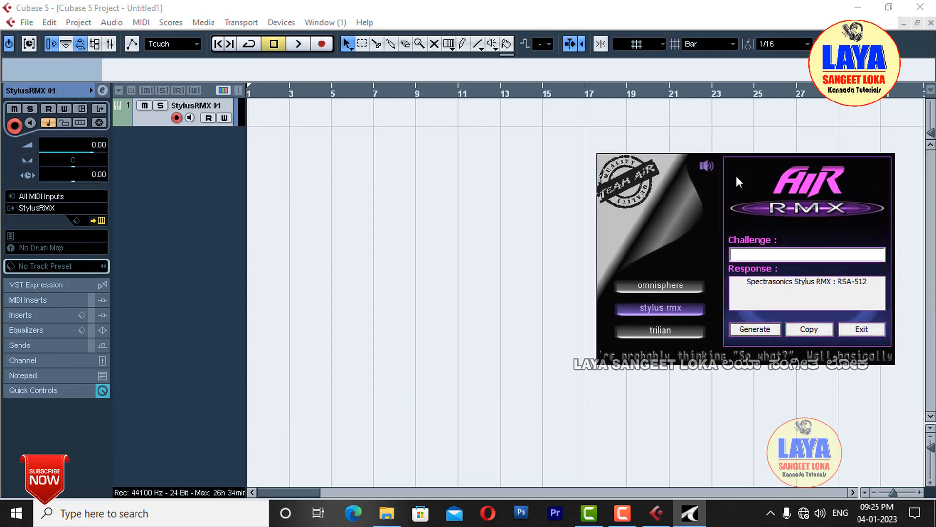
{"action": "left_click", "coordinate": [93, 215]}
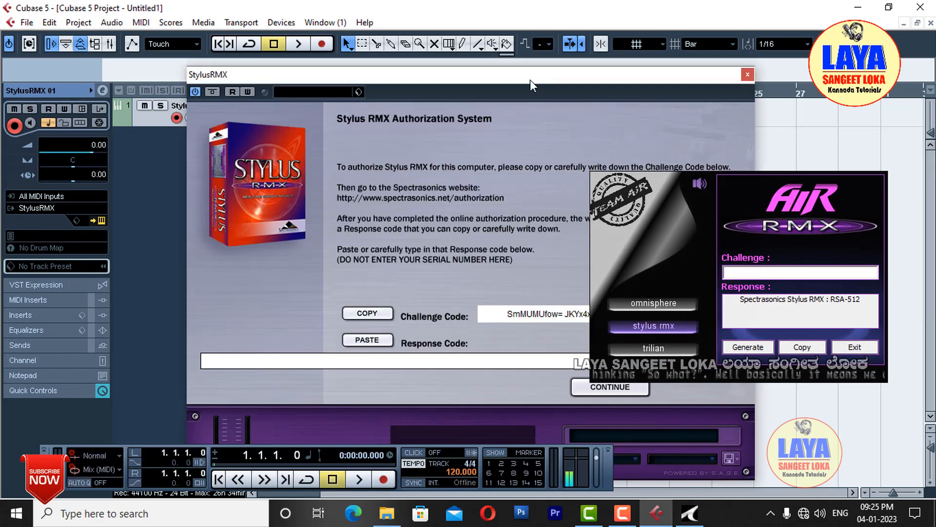
{"action": "left_click_drag", "start_coordinate": [531, 75], "coordinate": [413, 37]}
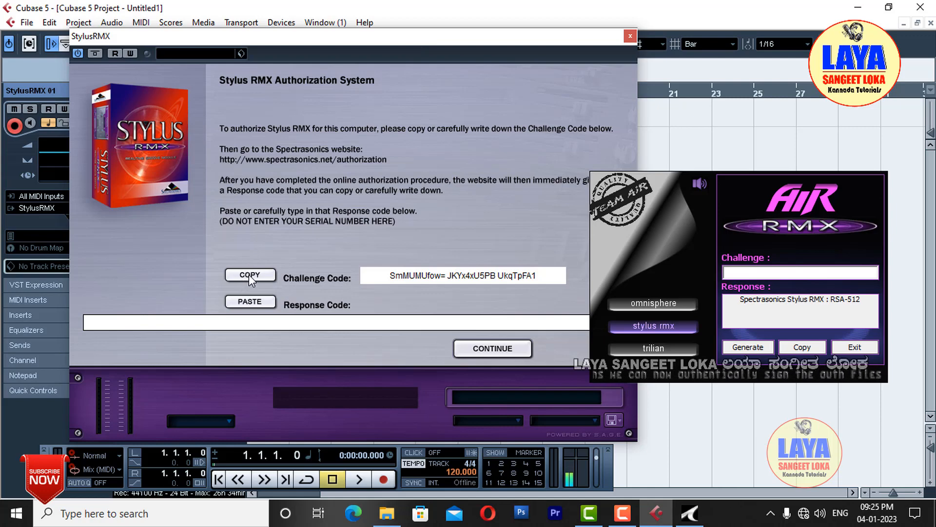
Copy the challenge code from the Stylus RMX authorization screen into the keygen's Challenge field
{"action": "mouse_move", "coordinate": [210, 259]}
{"action": "left_mouse_down"}
{"action": "mouse_move", "coordinate": [253, 296]}
{"action": "mouse_move", "coordinate": [308, 303]}
{"action": "mouse_move", "coordinate": [298, 288]}
{"action": "left_mouse_up"}
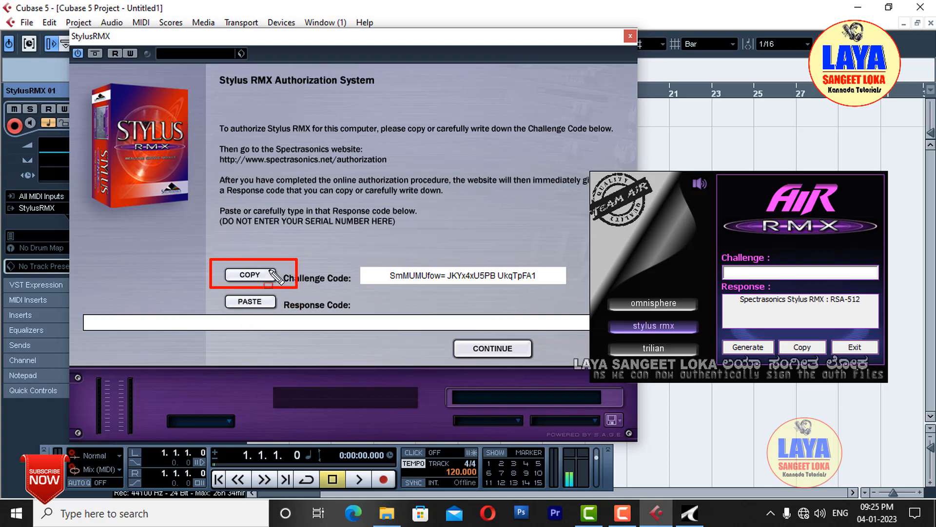
{"action": "key", "text": "Escape"}
{"action": "left_click", "coordinate": [102, 221]}
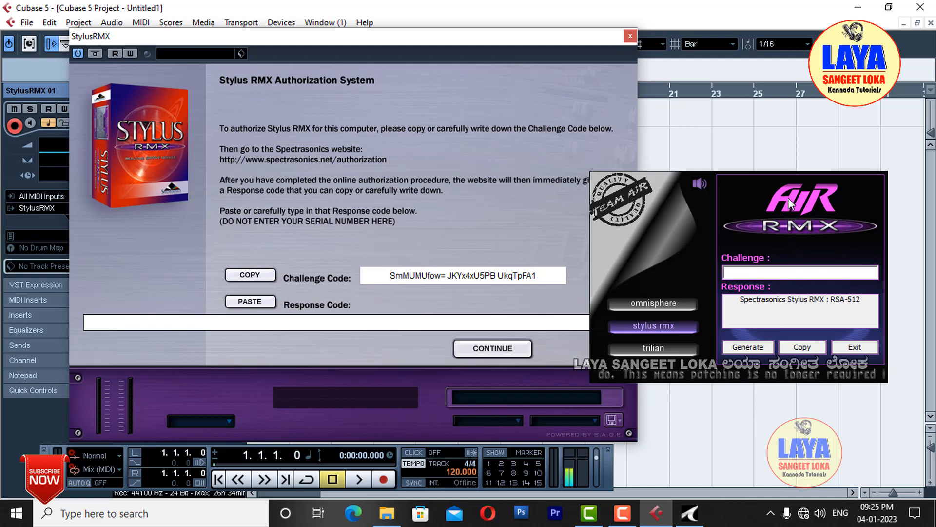
{"action": "left_click", "coordinate": [756, 192]}
{"action": "left_click", "coordinate": [773, 273]}
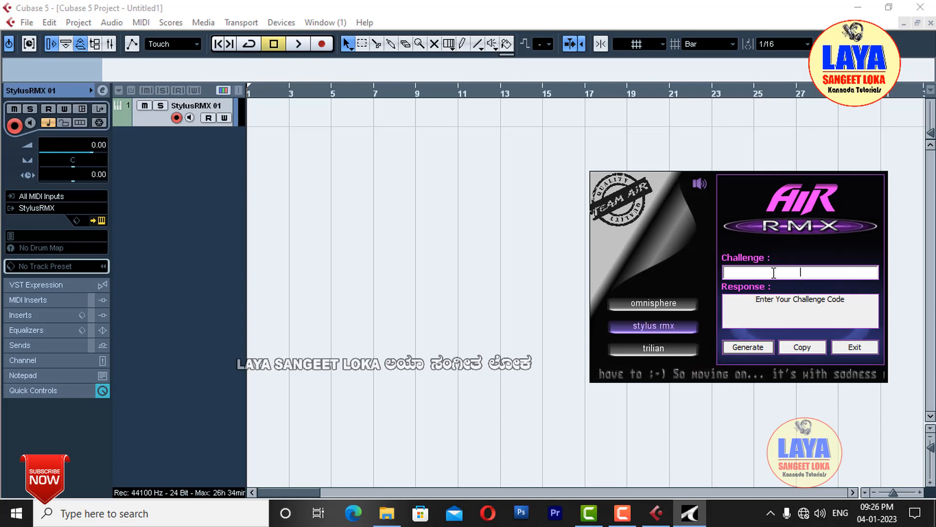
{"action": "key", "text": "ctrl+v"}
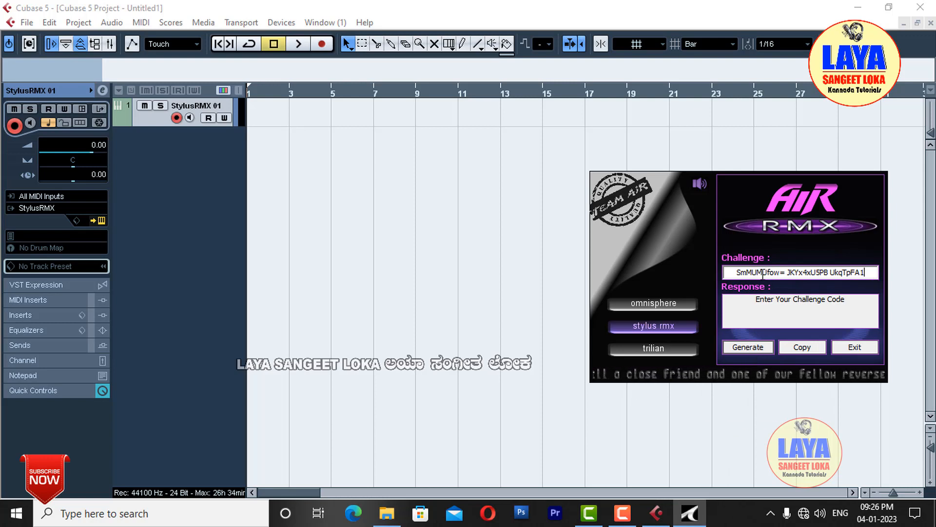
Check the pasted challenge code against the authorization screen and generate the response code in the keygen
{"action": "left_click", "coordinate": [96, 223]}
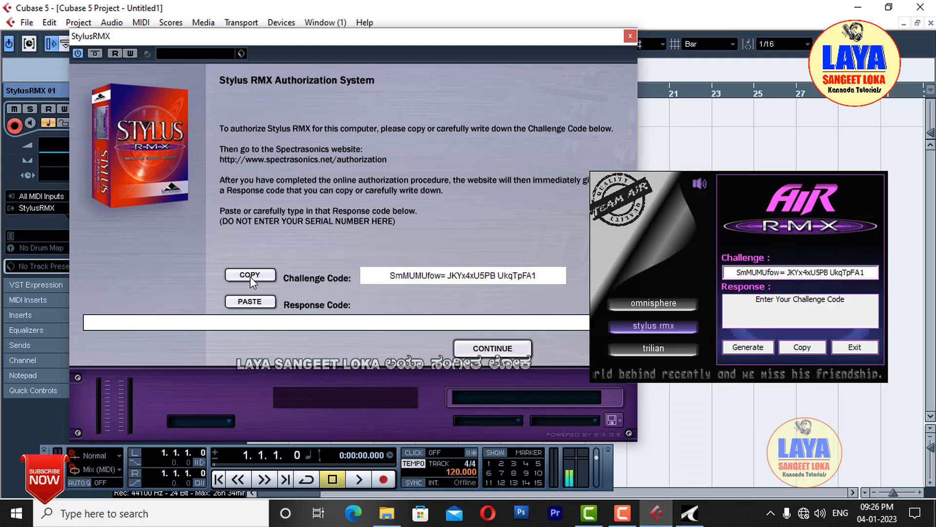
{"action": "left_click", "coordinate": [686, 238]}
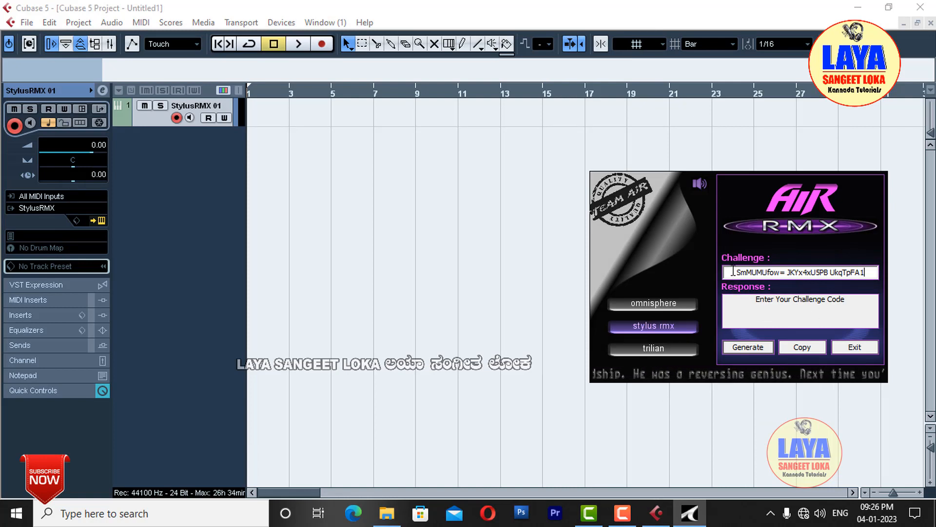
{"action": "key", "text": "ctrl+shift+d"}
{"action": "left_click_drag", "start_coordinate": [720, 259], "coordinate": [887, 286]}
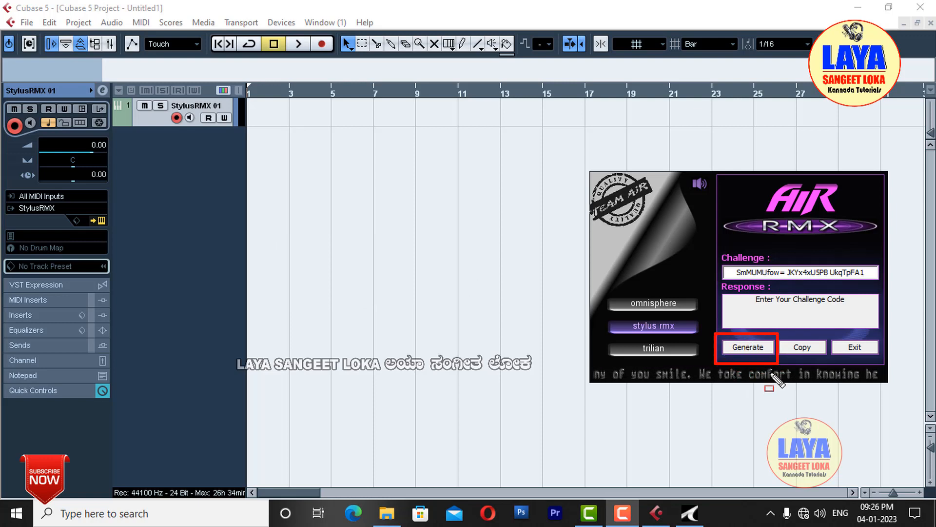
{"action": "left_click", "coordinate": [747, 348]}
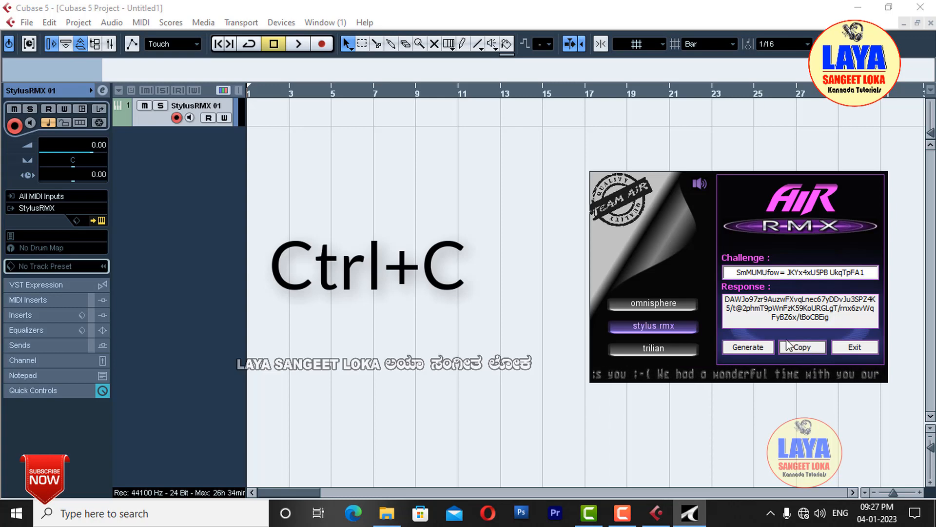
Paste the generated response code into the Response Code field of the Stylus RMX authorization screen and continue
{"action": "left_click", "coordinate": [101, 221]}
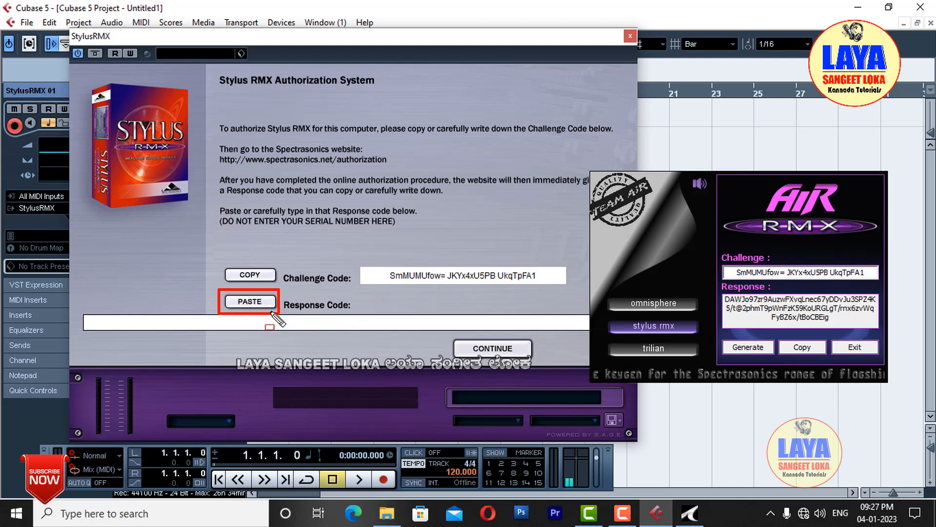
{"action": "key", "text": "Escape"}
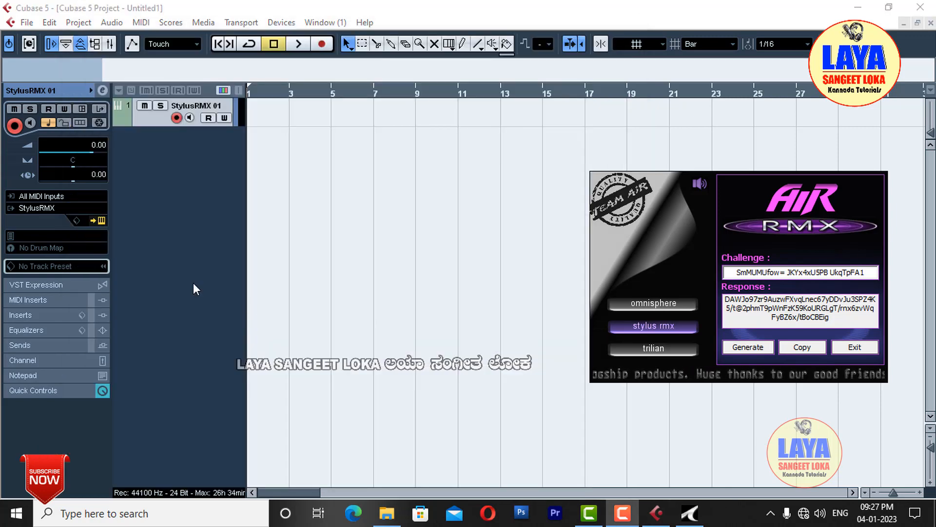
{"action": "left_click", "coordinate": [98, 226]}
{"action": "key", "text": "ctrl+v"}
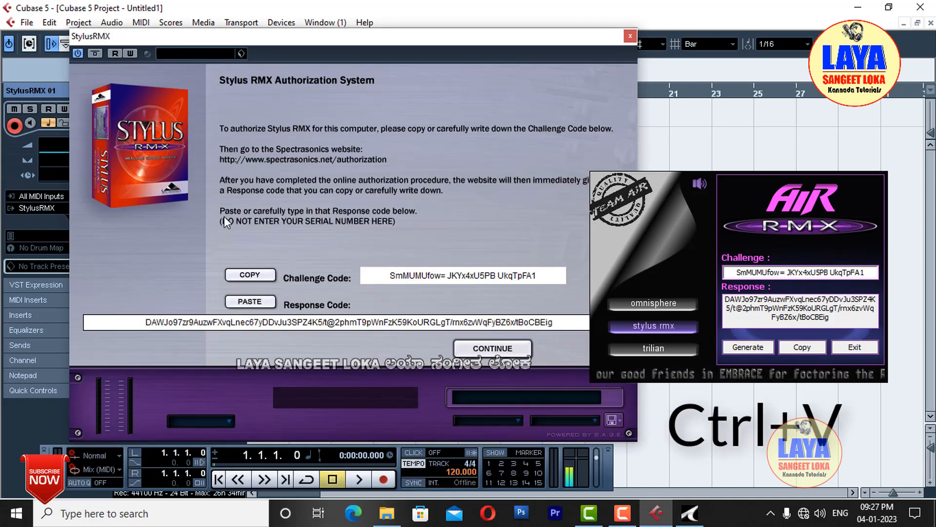
{"action": "left_click", "coordinate": [495, 352]}
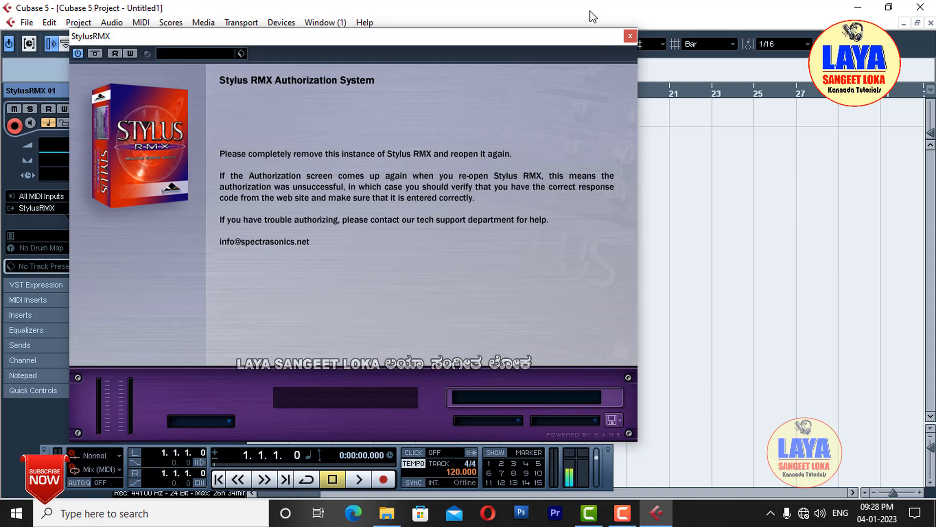
Close the StylusRMX instrument window and quit Cubase 5 without saving the project
{"action": "left_click", "coordinate": [630, 36]}
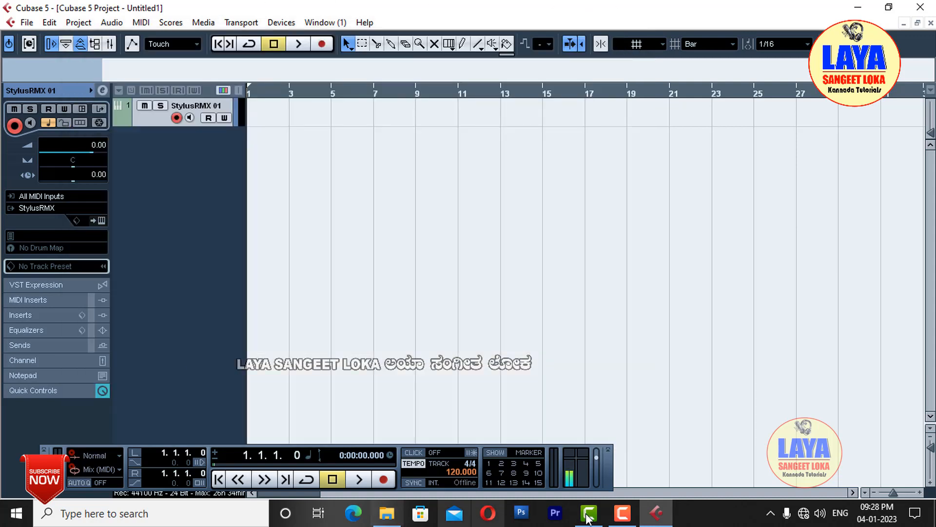
{"action": "left_click", "coordinate": [921, 9]}
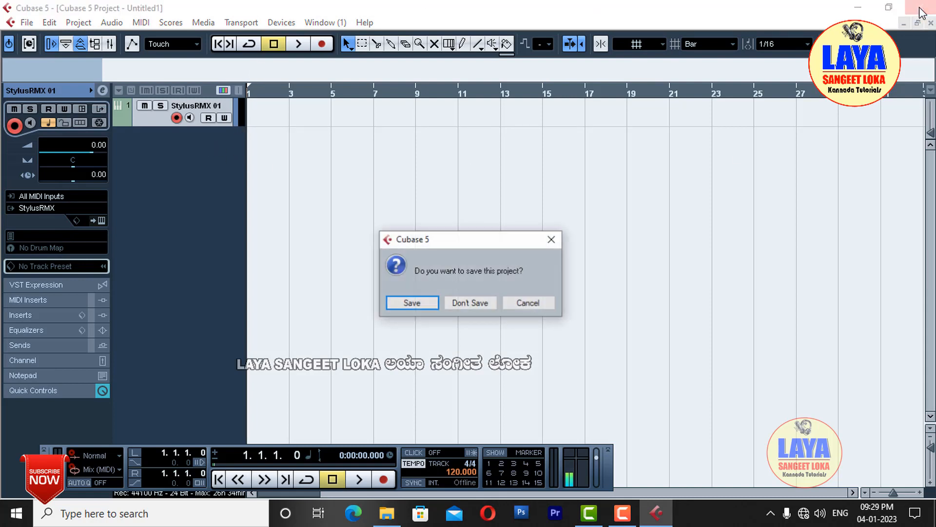
{"action": "left_click", "coordinate": [469, 305]}
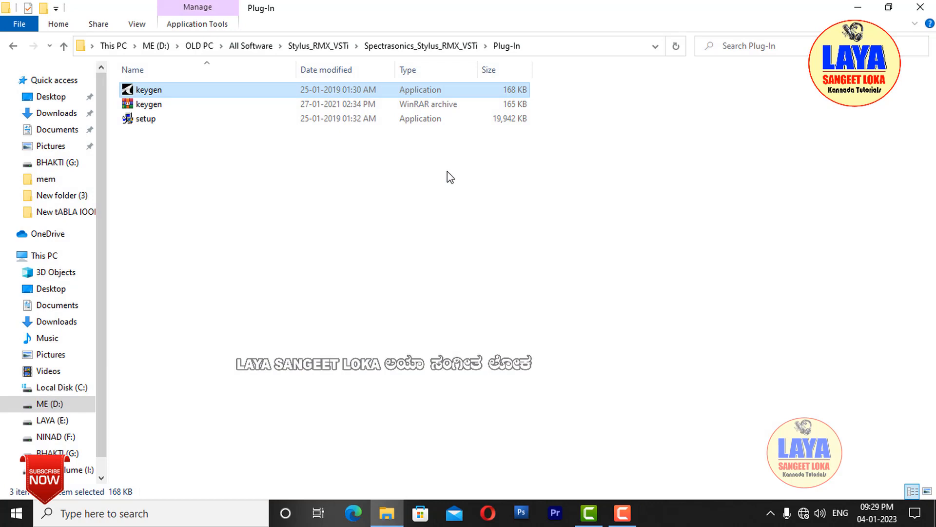
Close the Plug-In folder window and refresh the desktop twice
{"action": "left_click", "coordinate": [920, 7]}
{"action": "right_click", "coordinate": [598, 104]}
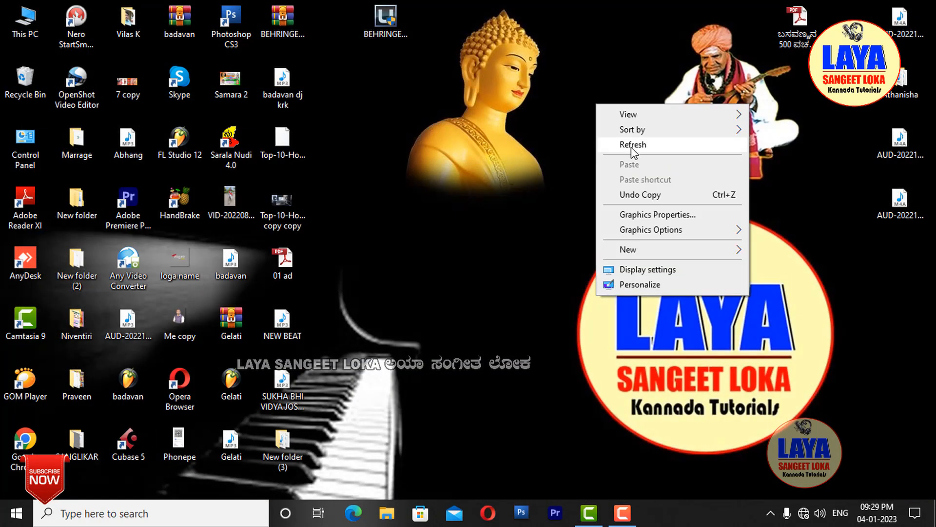
{"action": "left_click", "coordinate": [633, 147]}
{"action": "right_click", "coordinate": [487, 119]}
{"action": "left_click", "coordinate": [532, 161]}
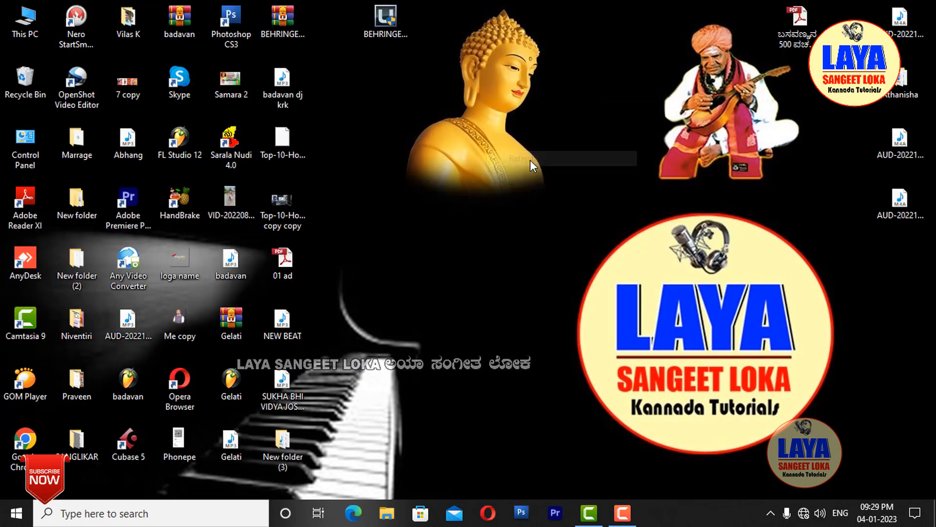